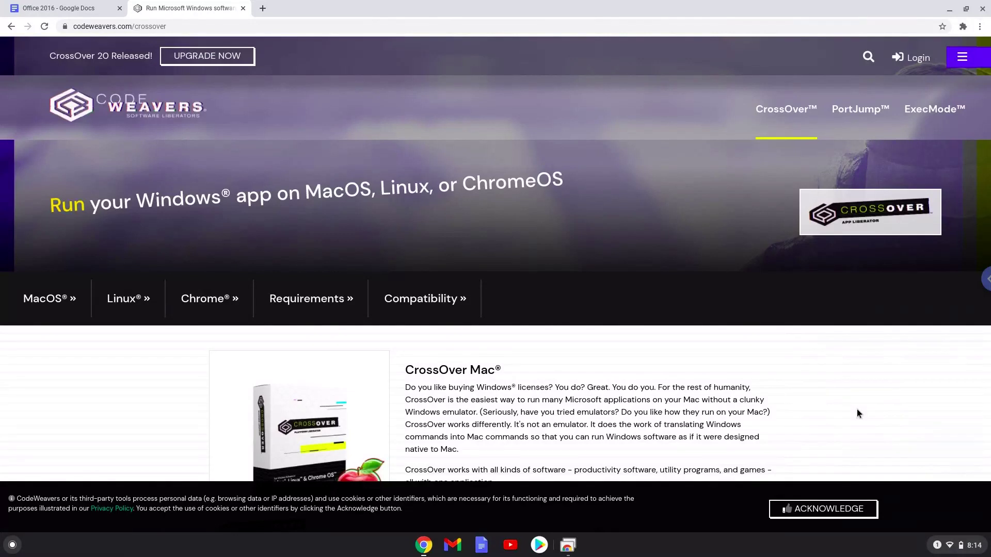
Open Quick Settings from the shelf status area while the CrossOver page is showing.
{"action": "left_click", "coordinate": [947, 547]}
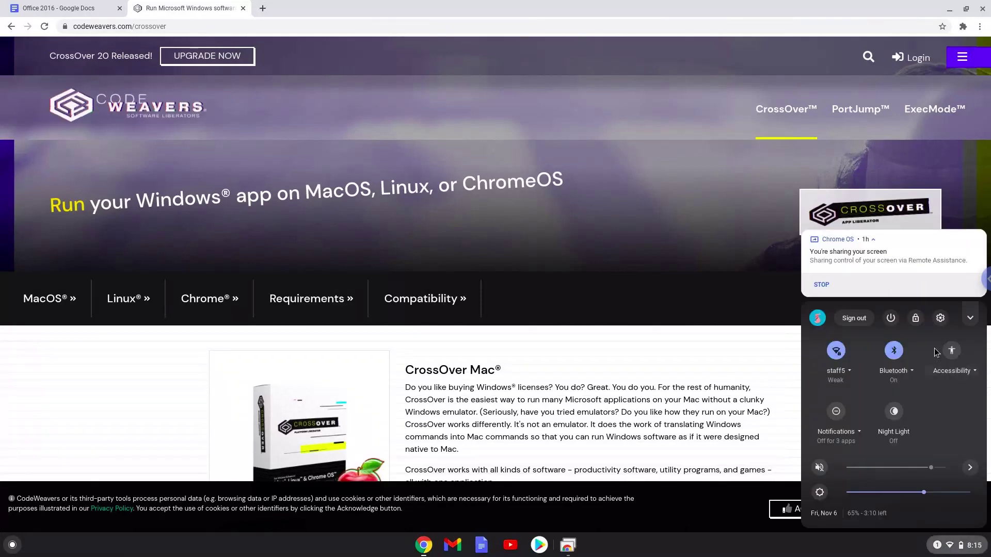
Turn on Linux (Beta) in Settings and install it with the recommended 7.5 GB disk.
{"action": "left_click", "coordinate": [939, 318]}
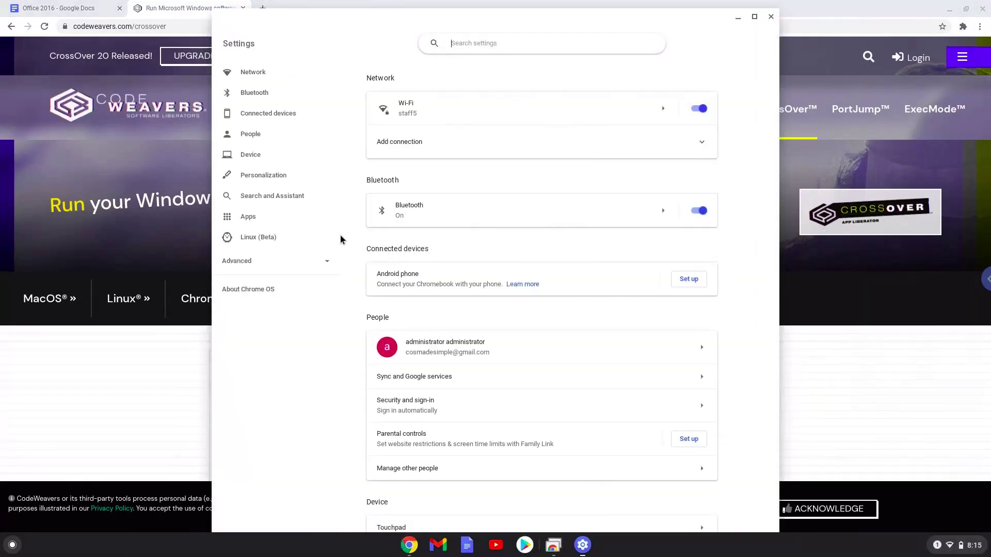
{"action": "left_click", "coordinate": [314, 240]}
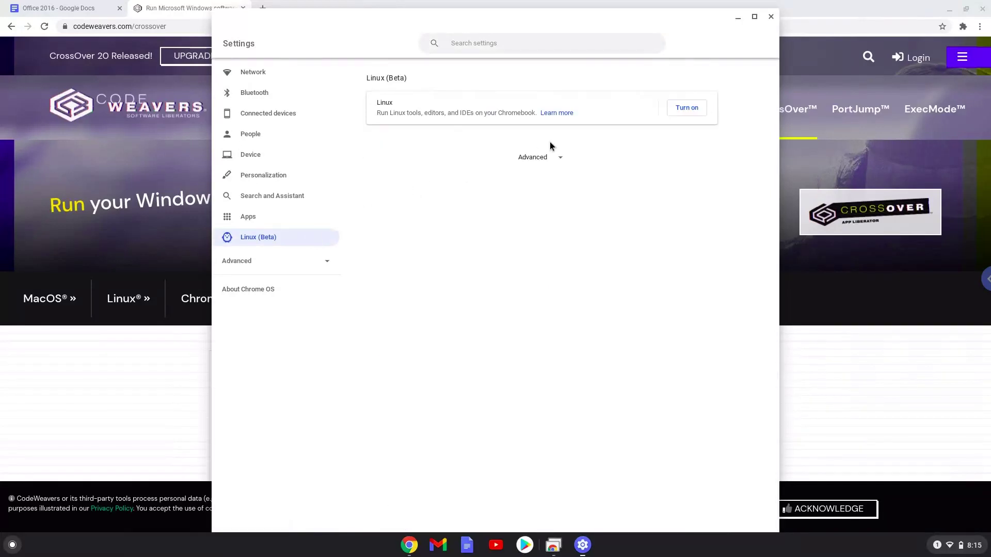
{"action": "left_click", "coordinate": [682, 110]}
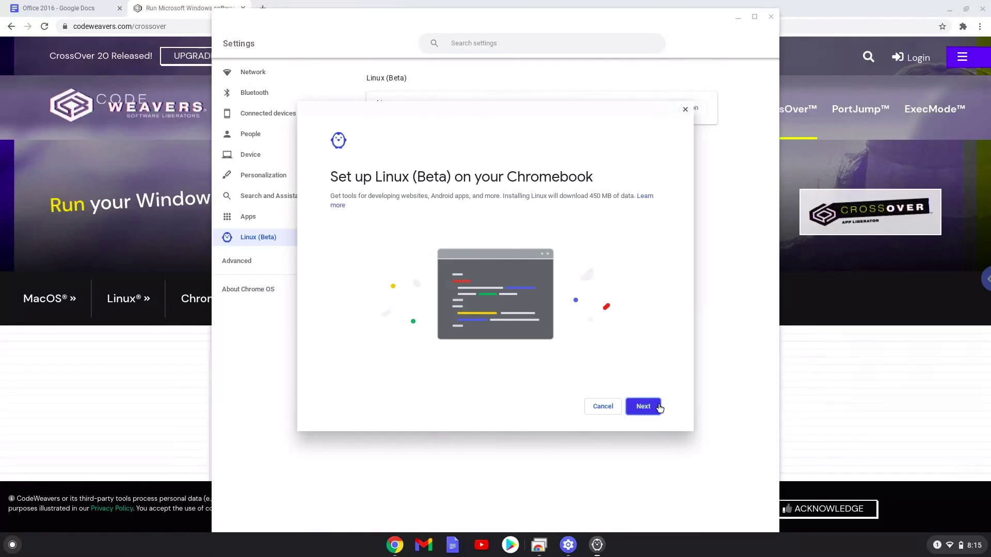
{"action": "left_click", "coordinate": [643, 407]}
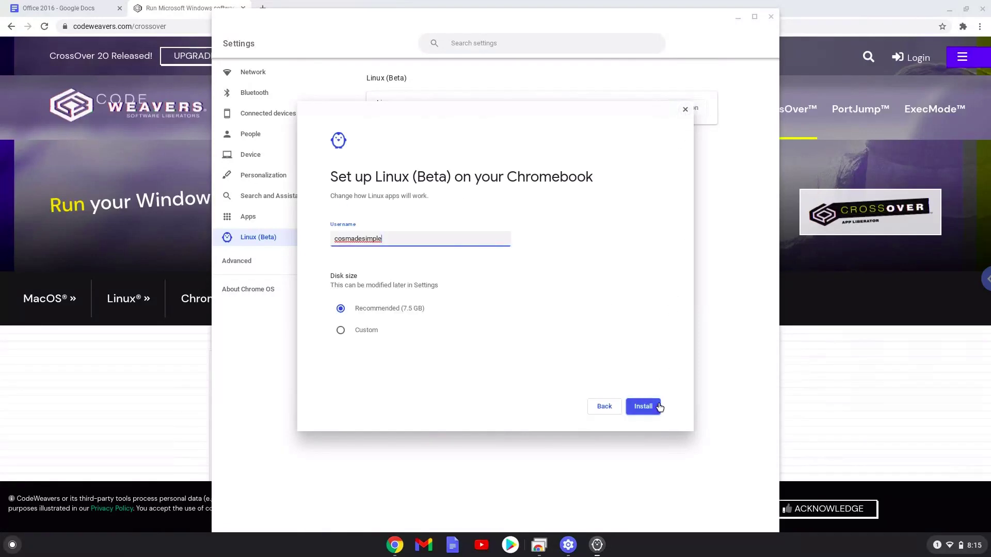
{"action": "left_click", "coordinate": [643, 406]}
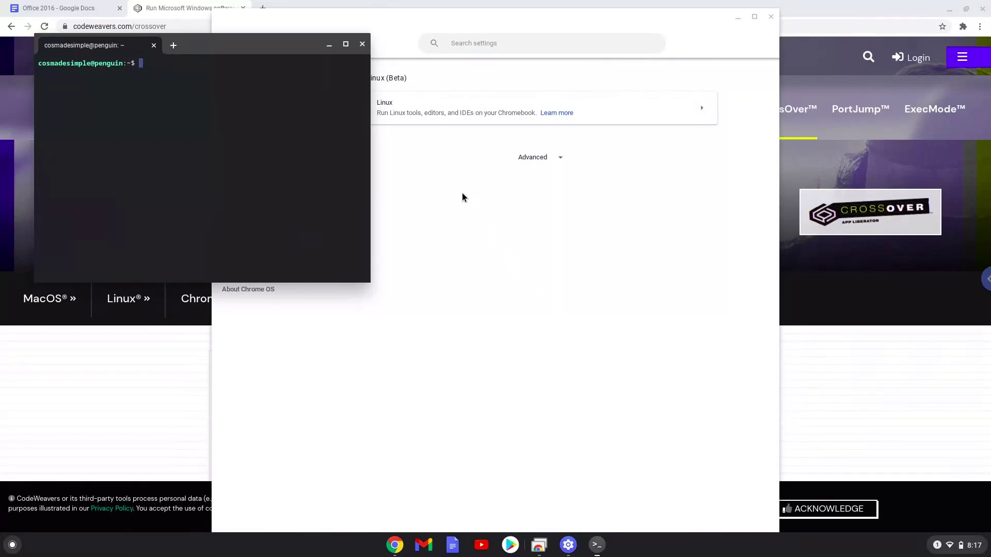
Close Terminal and Settings, then open the CrossOver Chrome OS free trial from the CrossOver page.
{"action": "left_click", "coordinate": [362, 45]}
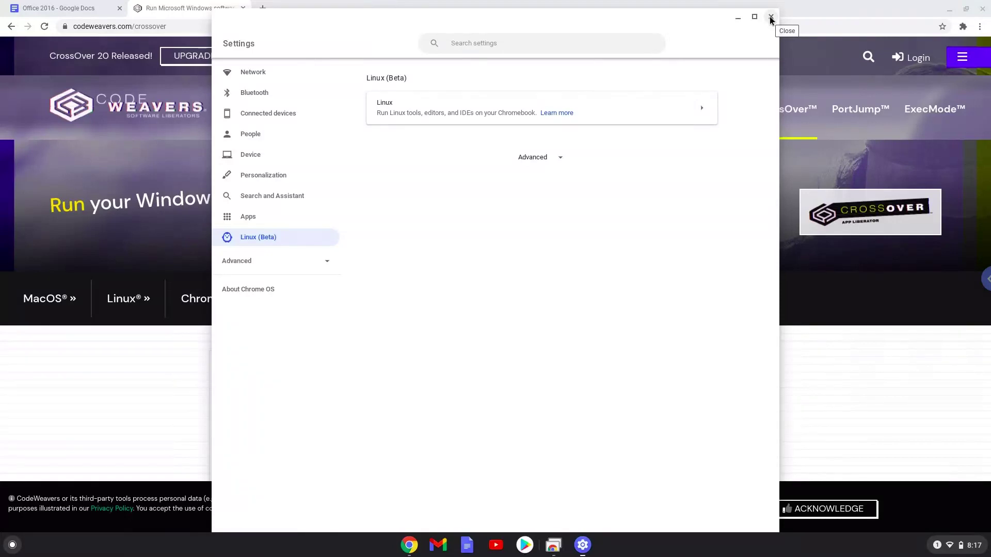
{"action": "left_click", "coordinate": [771, 18]}
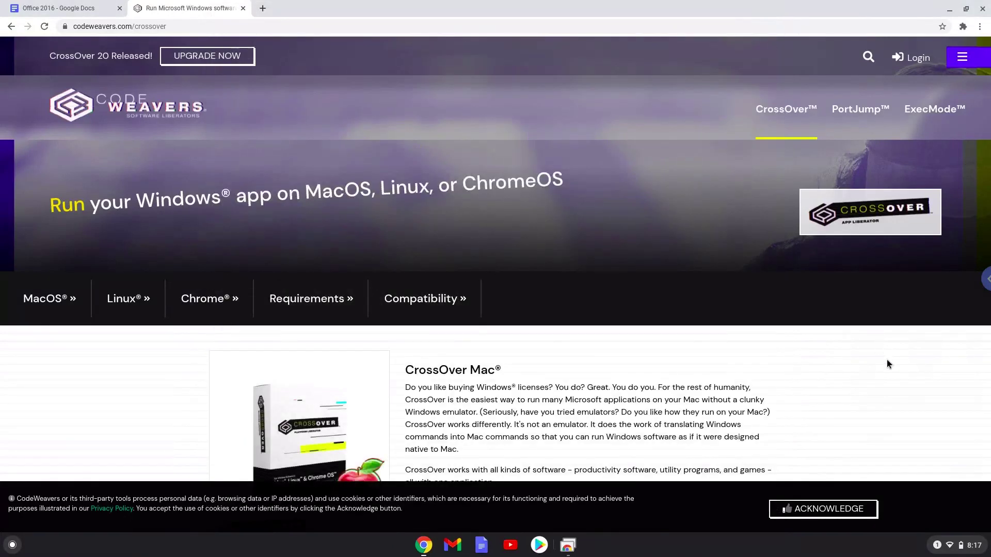
{"action": "scroll", "coordinate": [887, 360], "scroll_direction": "down", "scroll_amount": 2}
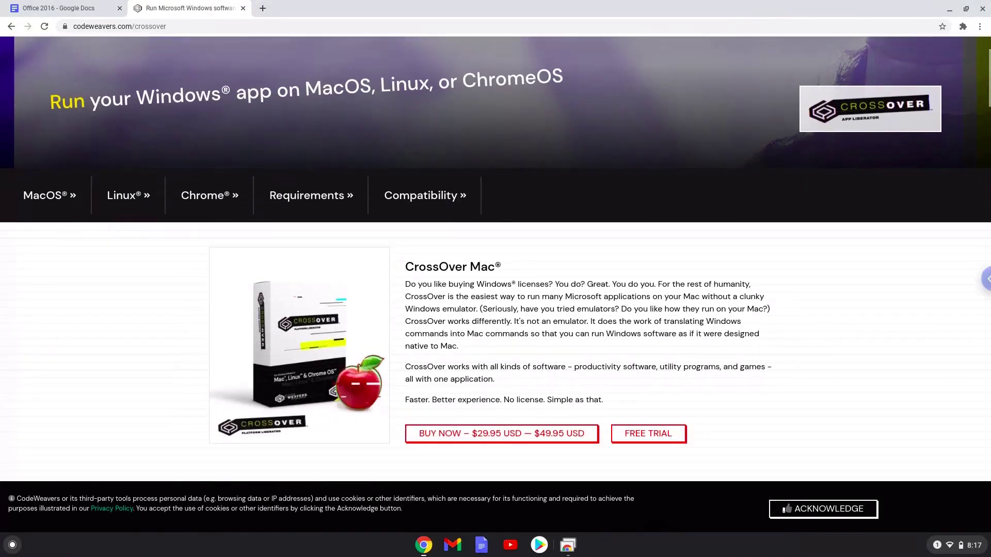
{"action": "scroll", "coordinate": [886, 360], "scroll_direction": "down", "scroll_amount": 4}
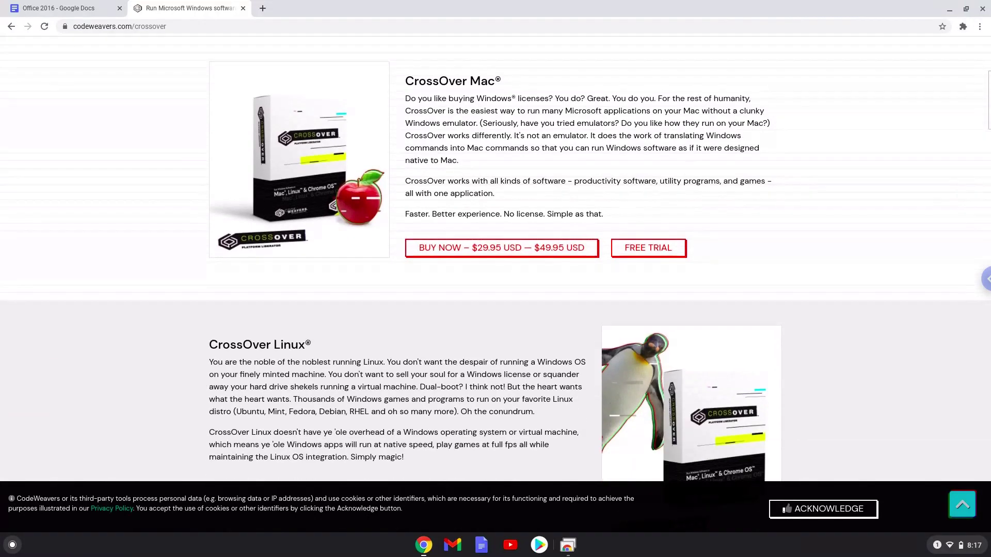
{"action": "scroll", "coordinate": [886, 361], "scroll_direction": "down", "scroll_amount": 1}
{"action": "scroll", "coordinate": [887, 360], "scroll_direction": "down", "scroll_amount": 2}
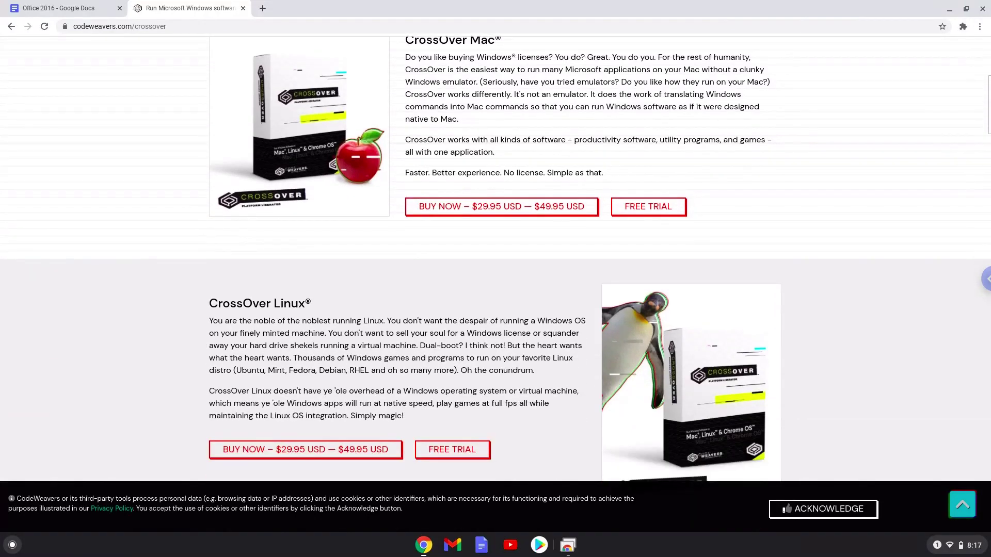
{"action": "scroll", "coordinate": [495, 258], "scroll_direction": "down", "scroll_amount": 1}
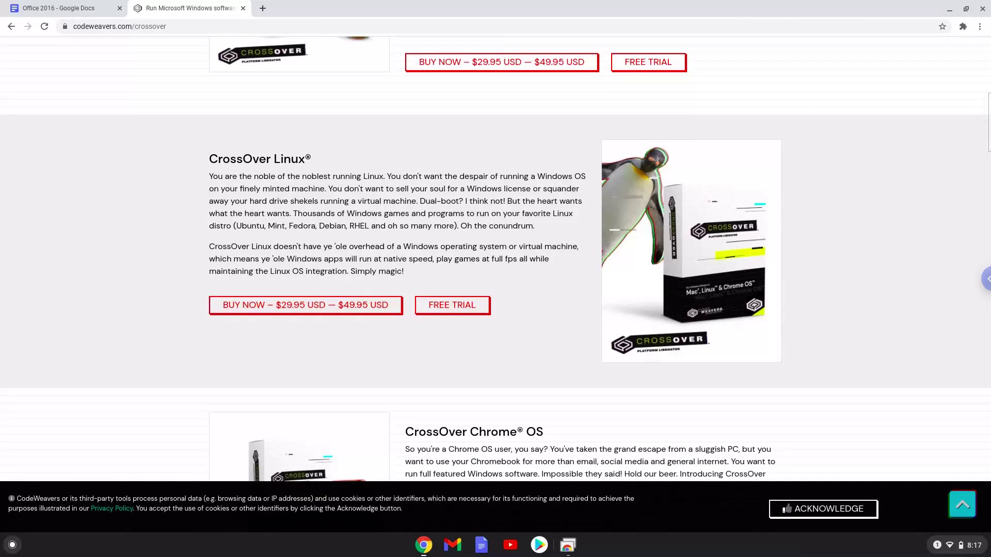
{"action": "scroll", "coordinate": [495, 258], "scroll_direction": "down", "scroll_amount": 1}
{"action": "scroll", "coordinate": [495, 258], "scroll_direction": "down", "scroll_amount": 2}
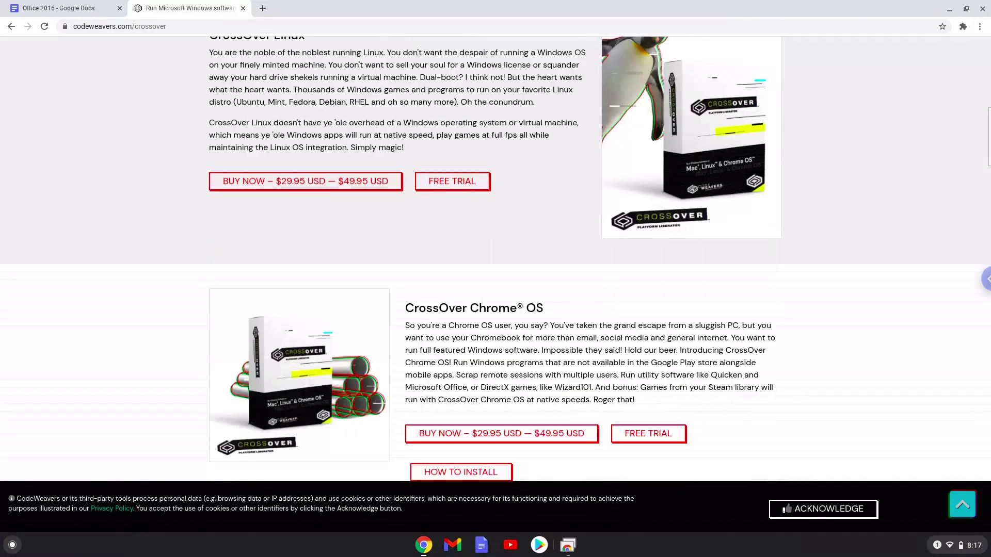
{"action": "scroll", "coordinate": [495, 258], "scroll_direction": "down", "scroll_amount": 2}
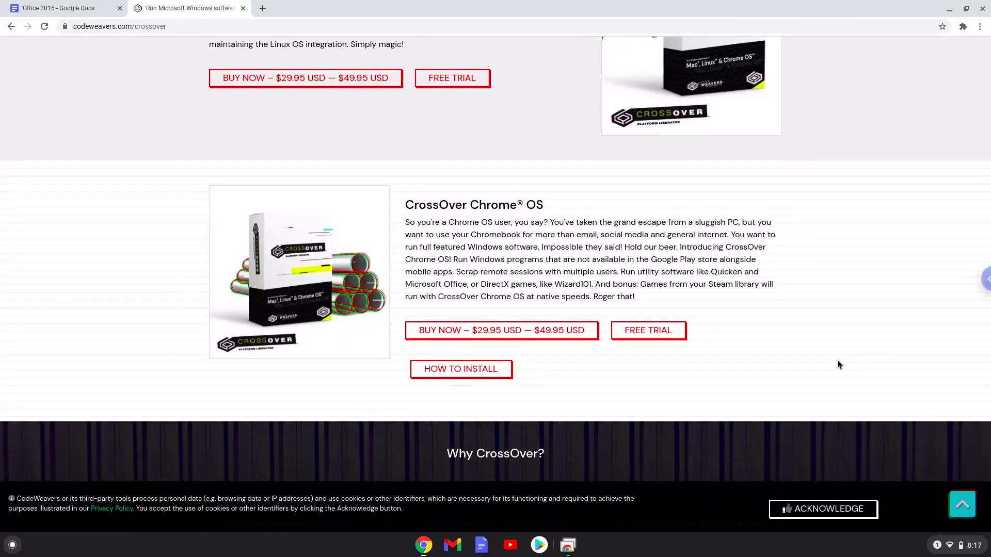
{"action": "left_click", "coordinate": [660, 333]}
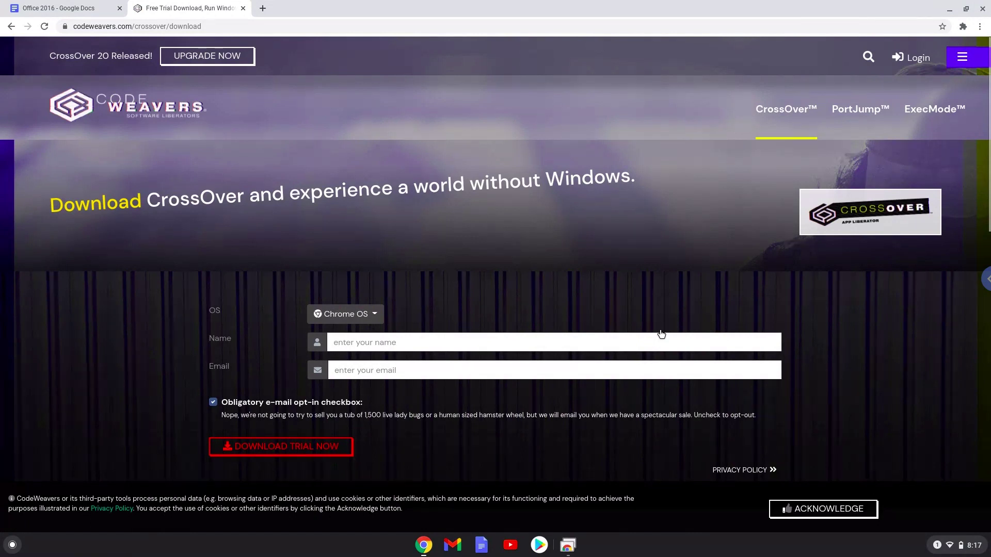
Download crossover_20.0.0-1.deb, then return to the Office 2016 Google Doc.
{"action": "left_click", "coordinate": [304, 447]}
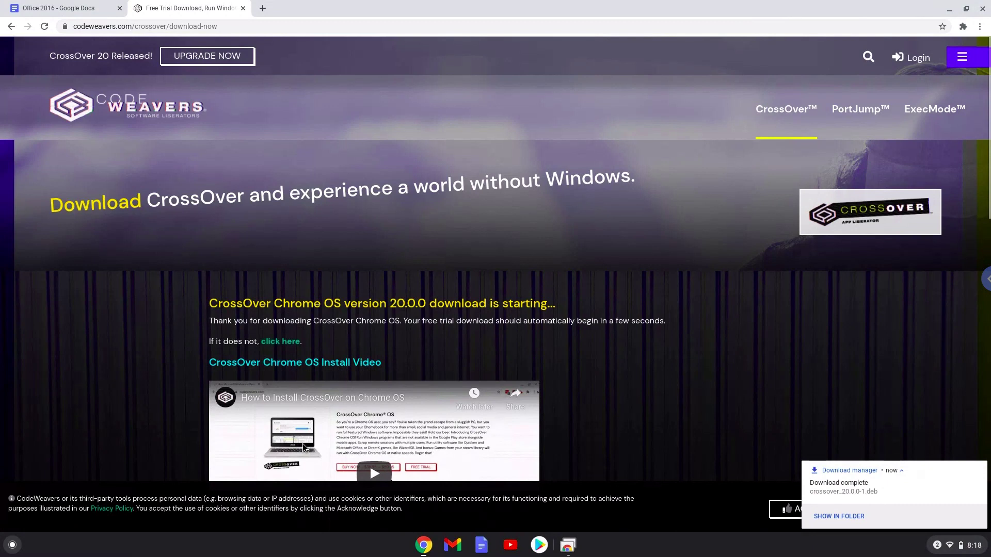
{"action": "left_click", "coordinate": [45, 10]}
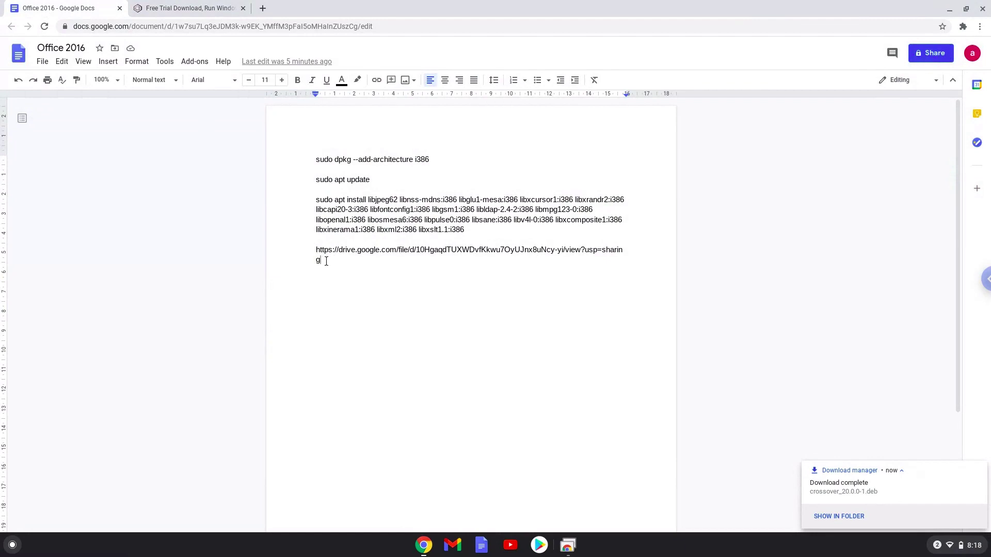
Copy the Google Drive link from the notes and open it in the CodeWeavers tab.
{"action": "triple_click", "coordinate": [313, 253]}
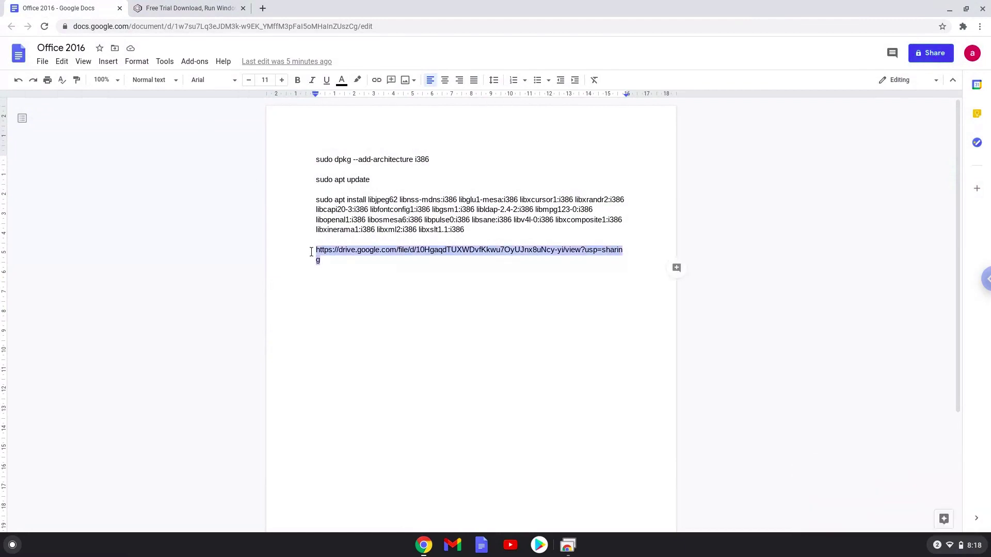
{"action": "right_click", "coordinate": [322, 251]}
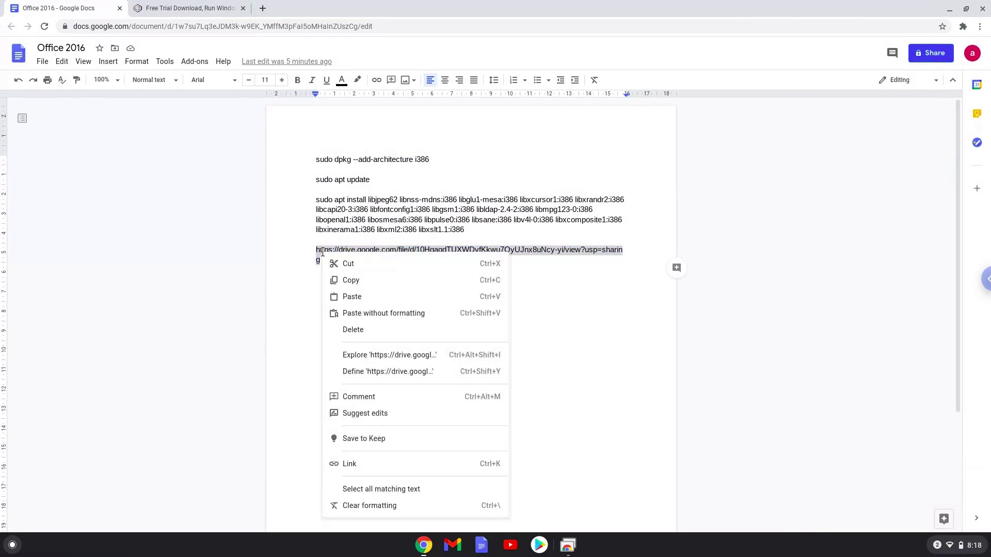
{"action": "left_click", "coordinate": [349, 281]}
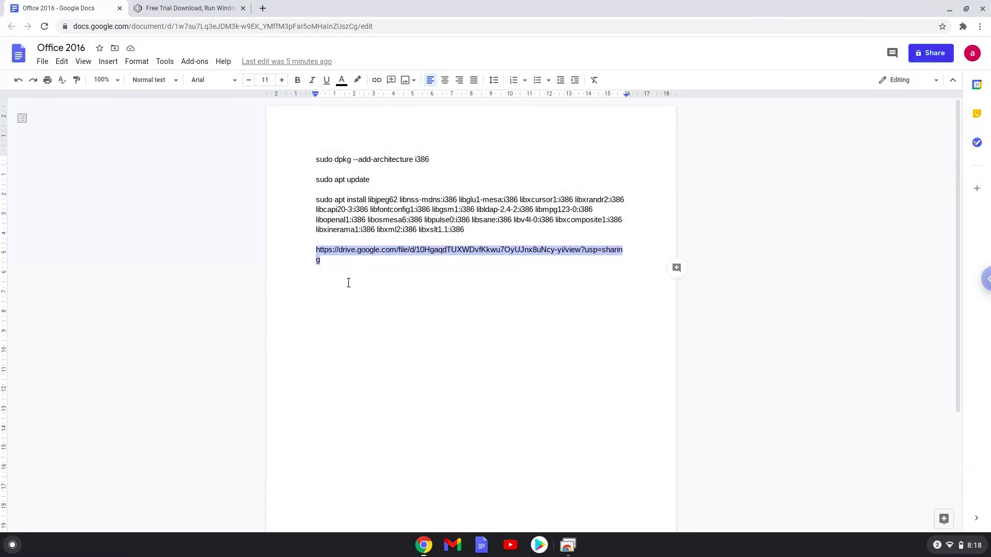
{"action": "left_click", "coordinate": [199, 7]}
{"action": "left_click", "coordinate": [208, 26]}
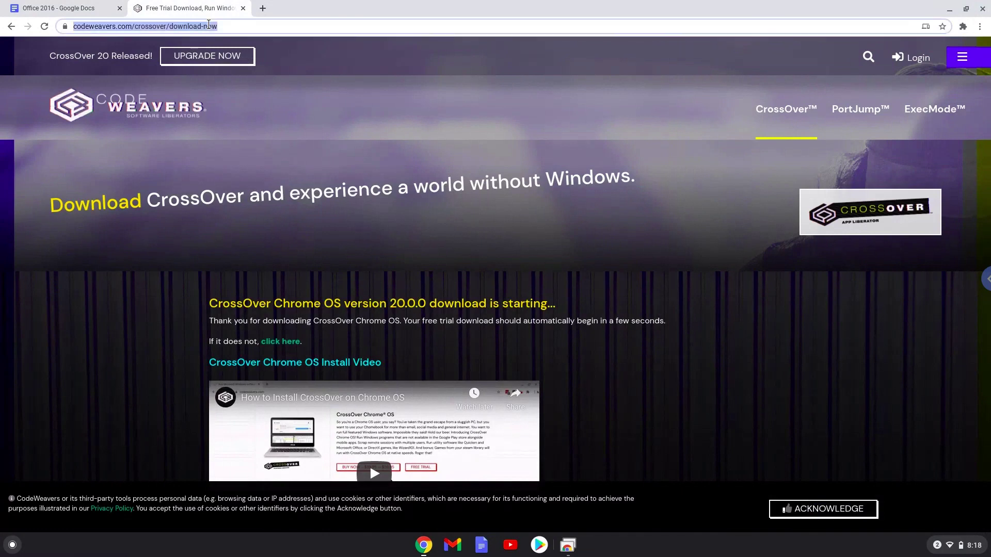
{"action": "right_click", "coordinate": [209, 26]}
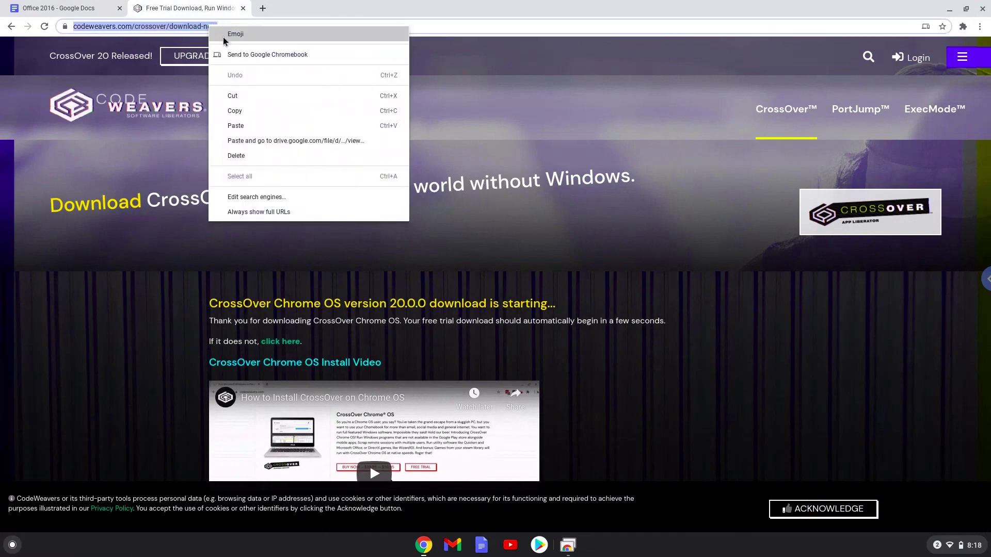
{"action": "left_click", "coordinate": [281, 141]}
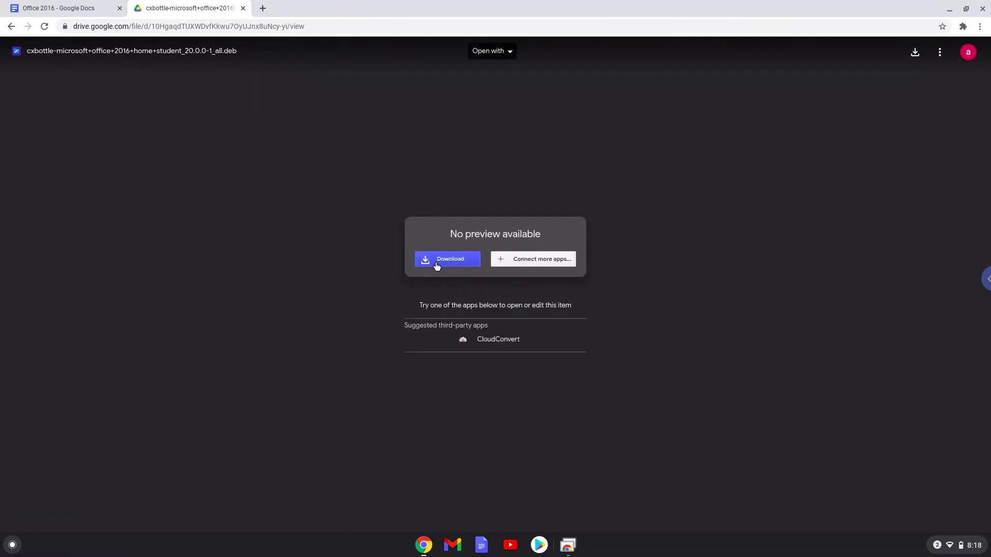
Download the cxbottle Office 2016 .deb from Drive, bypassing the virus-scan warning.
{"action": "left_click", "coordinate": [433, 261]}
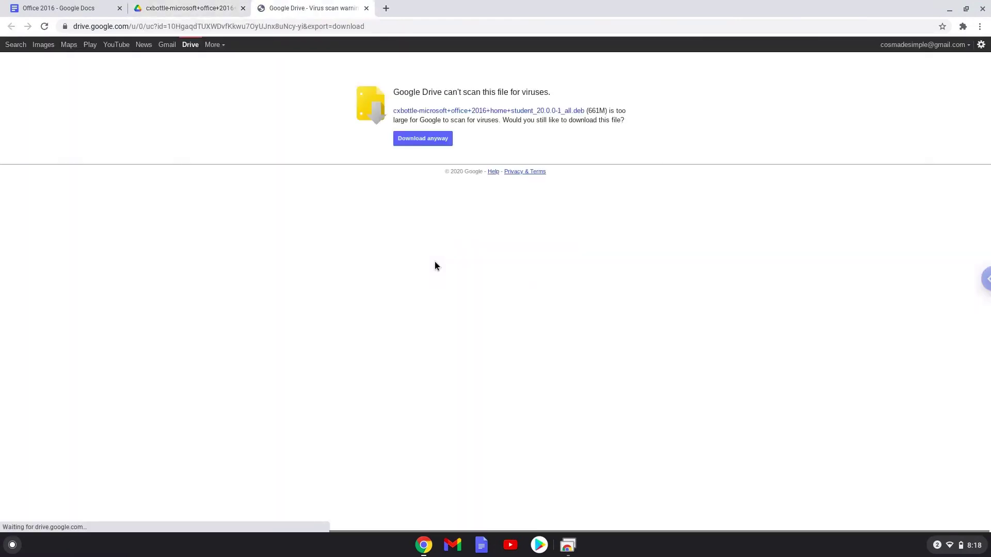
{"action": "left_click", "coordinate": [411, 141]}
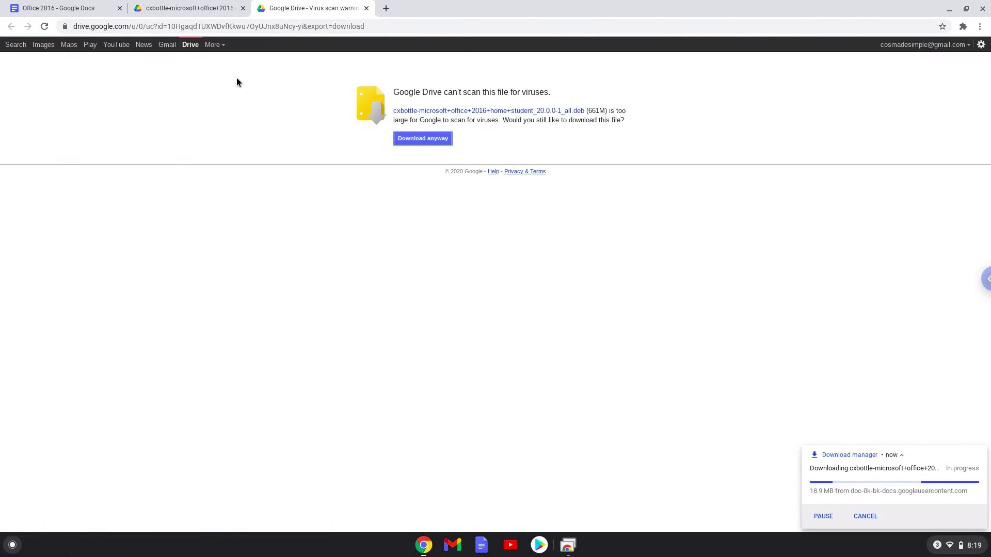
Copy 'sudo dpkg --add-architecture i386' from the notes and search the launcher for 'ter'.
{"action": "left_click", "coordinate": [83, 10]}
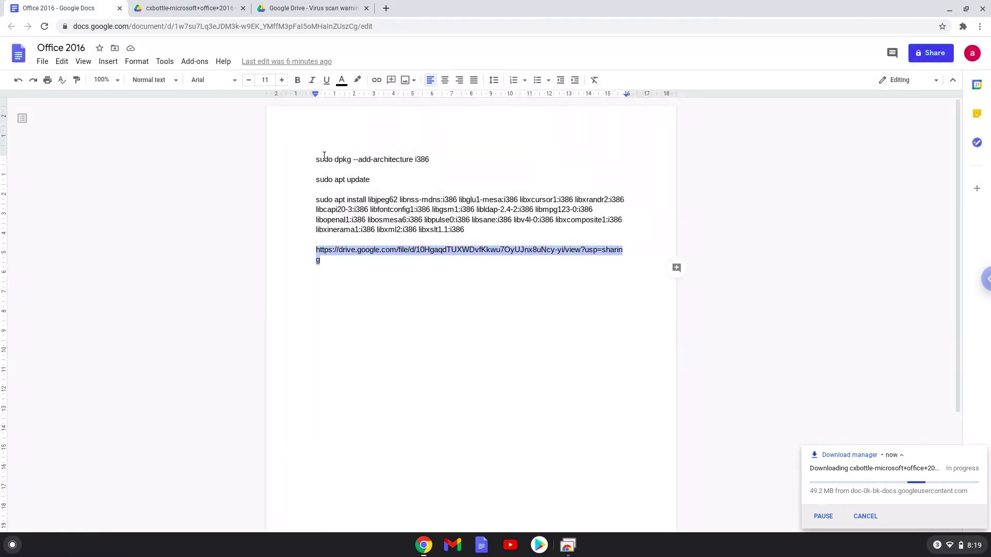
{"action": "triple_click", "coordinate": [326, 160]}
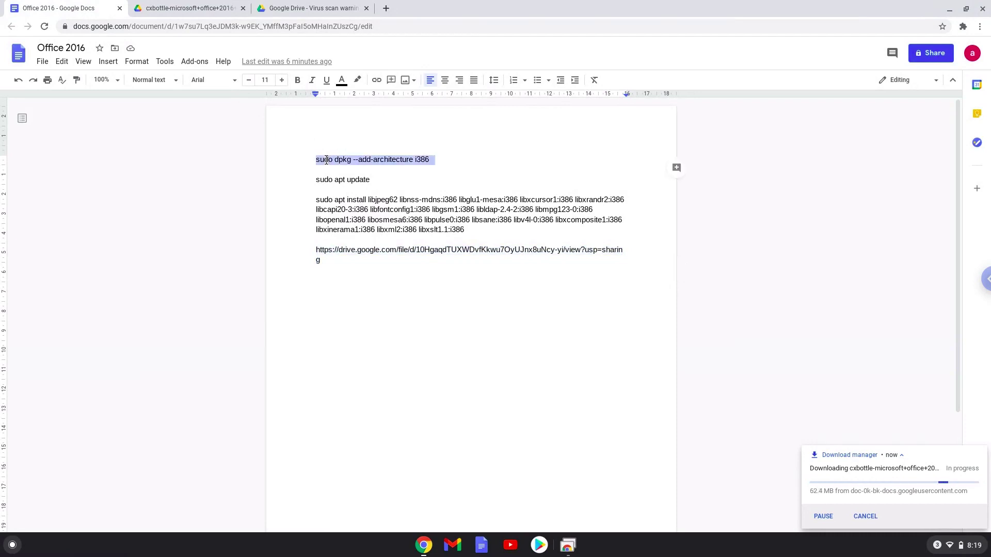
{"action": "right_click", "coordinate": [326, 160]}
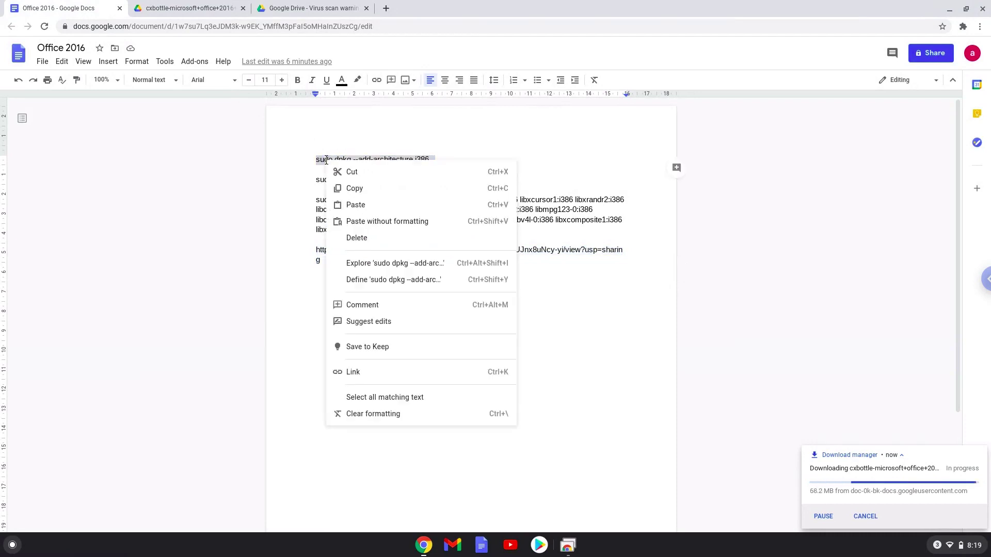
{"action": "left_click", "coordinate": [353, 190]}
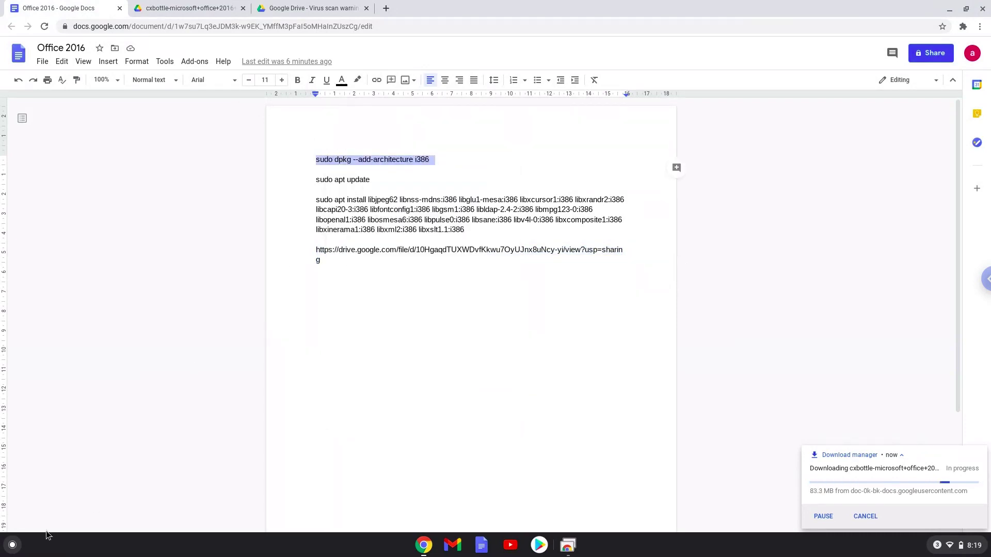
{"action": "left_click", "coordinate": [18, 544]}
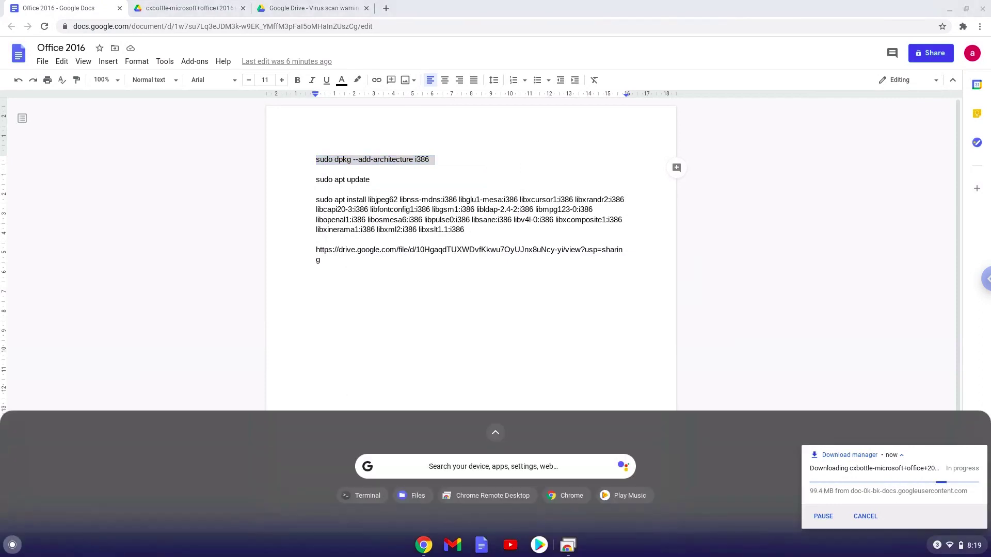
{"action": "type", "text": "ter"}
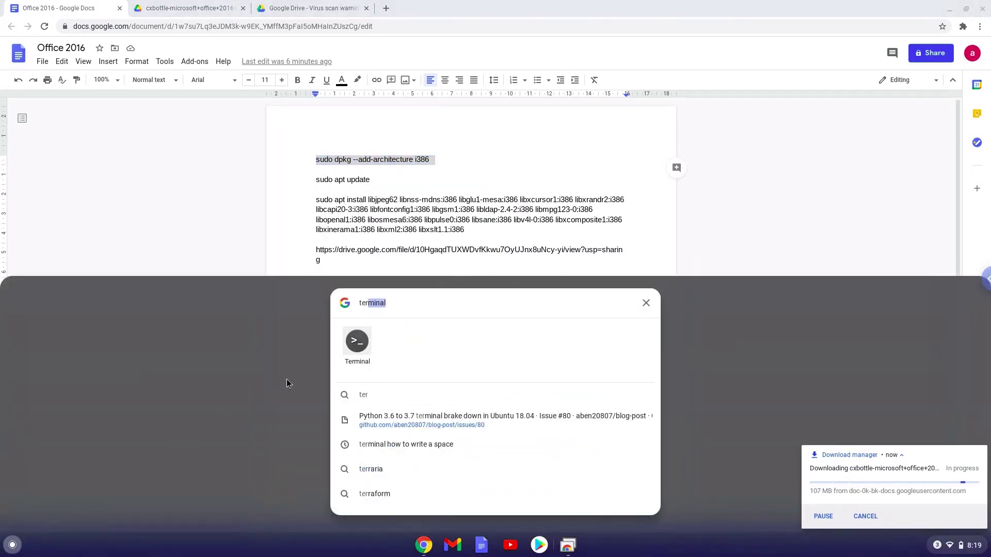
Run sudo dpkg --add-architecture i386 in Terminal, then bring the notes doc back.
{"action": "left_click", "coordinate": [350, 344]}
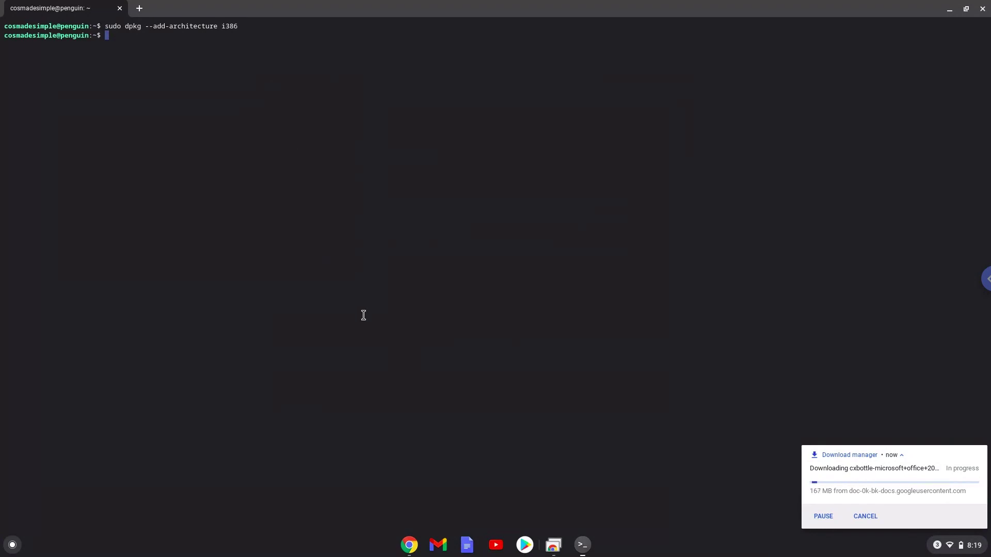
{"action": "left_click", "coordinate": [410, 545]}
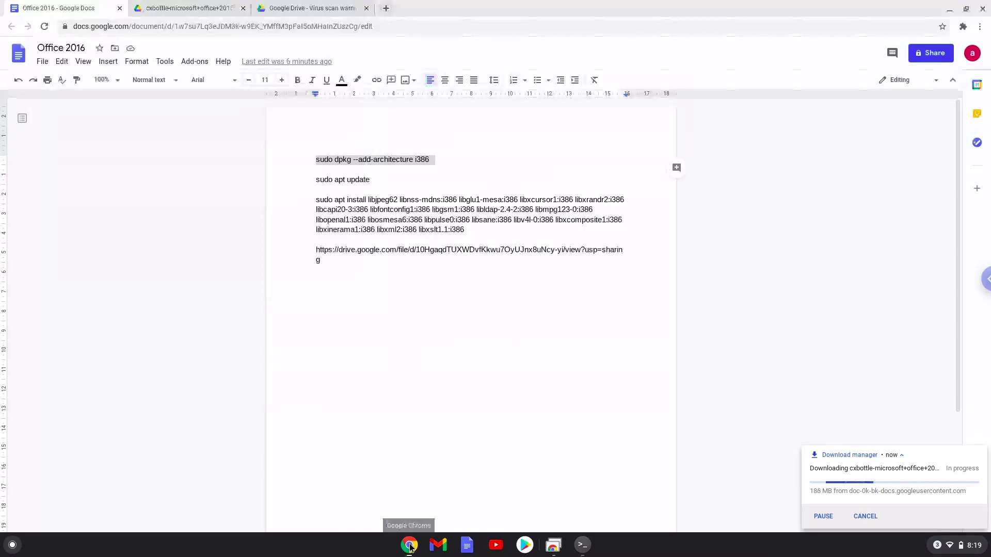
Copy 'sudo apt update' from the notes and run it in Terminal.
{"action": "triple_click", "coordinate": [345, 181]}
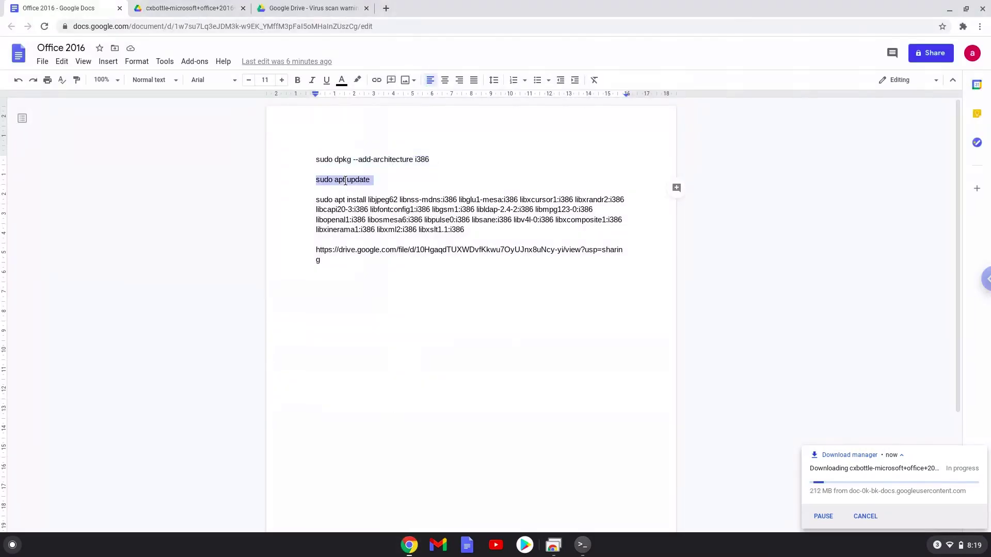
{"action": "right_click", "coordinate": [346, 181]}
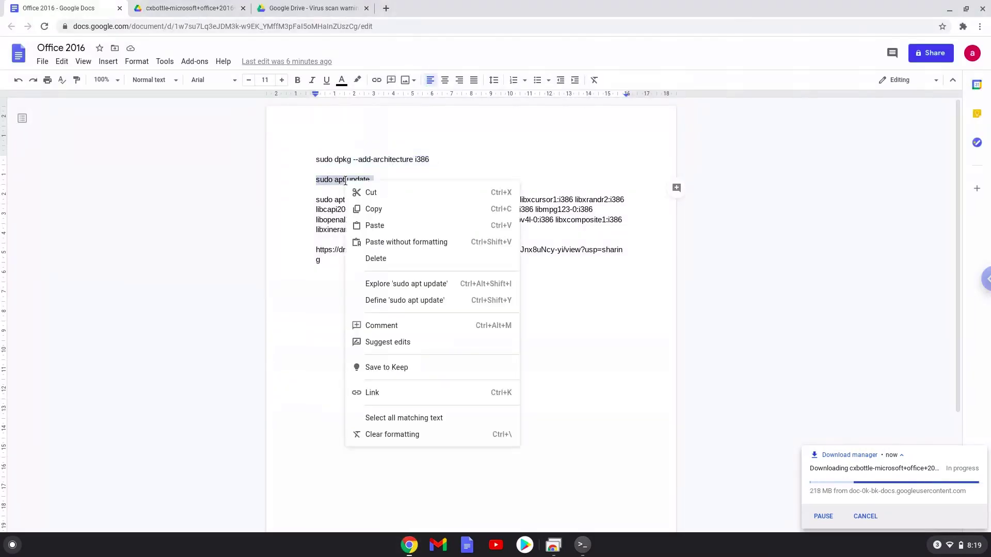
{"action": "left_click", "coordinate": [374, 209]}
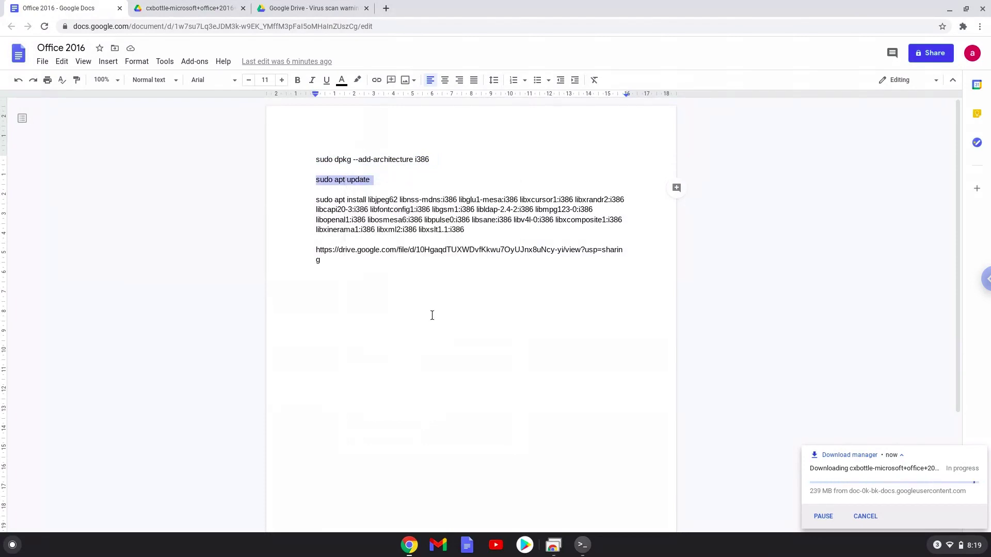
{"action": "left_click", "coordinate": [582, 546]}
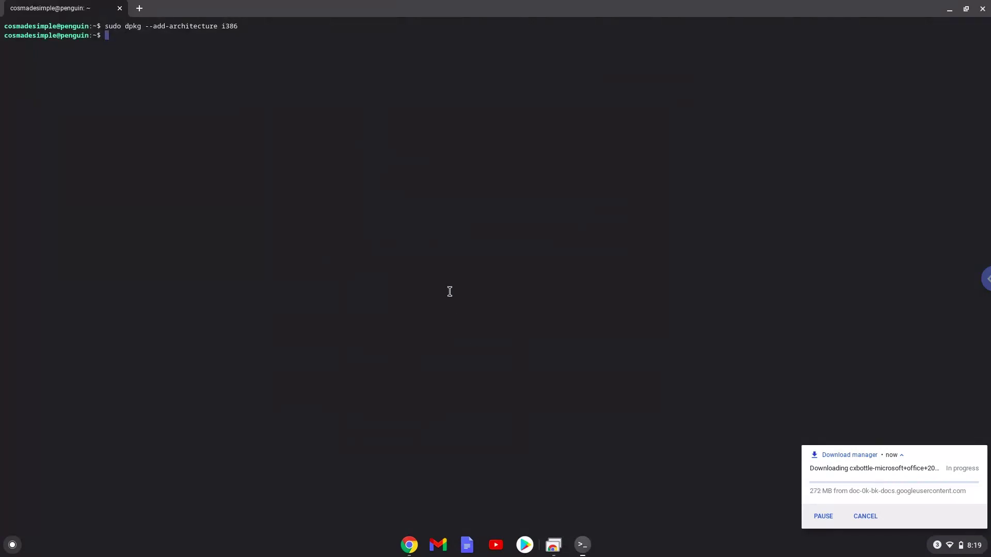
{"action": "key", "text": "ctrl+shift+v"}
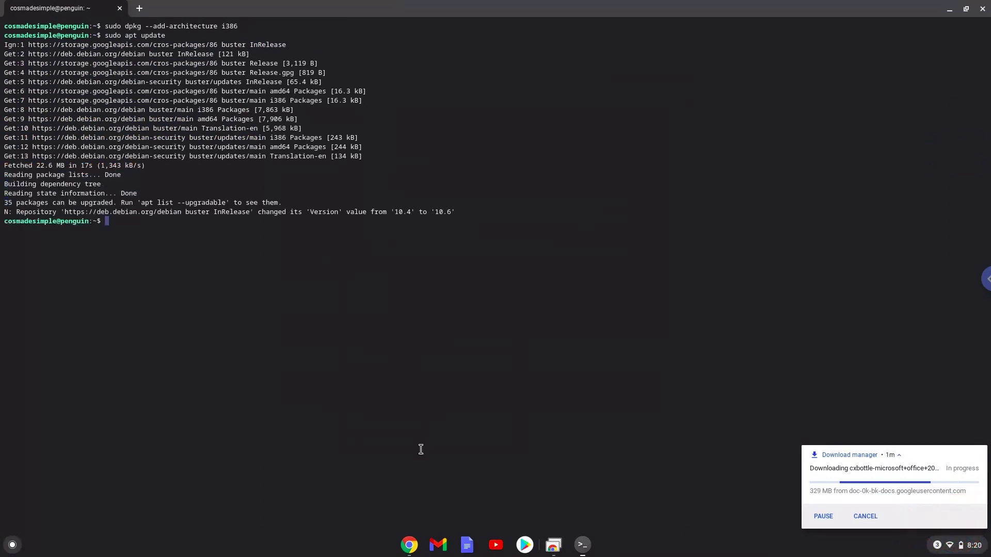
Copy the notes' apt install paragraph of i386 libraries, run it in Terminal, and confirm the install.
{"action": "left_click", "coordinate": [409, 545]}
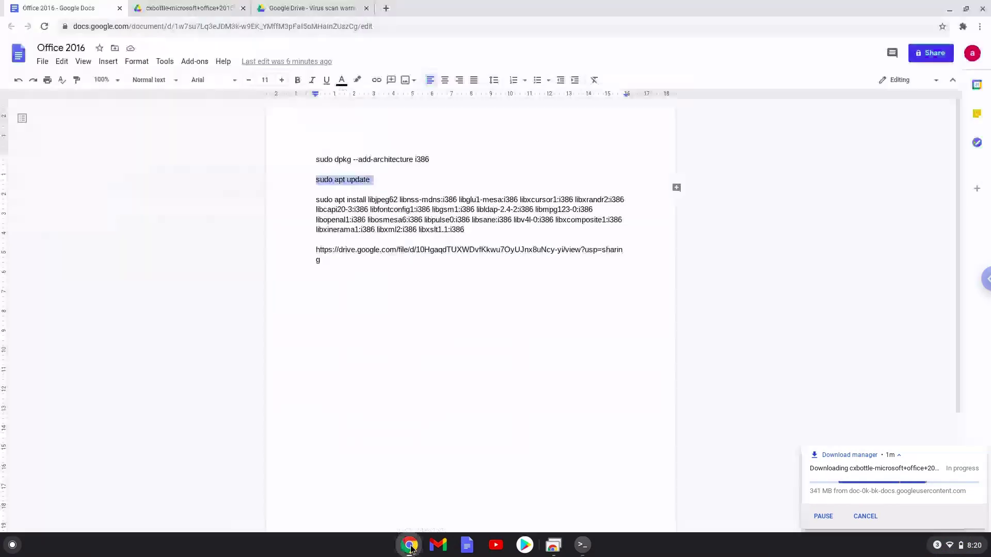
{"action": "double_click", "coordinate": [333, 219]}
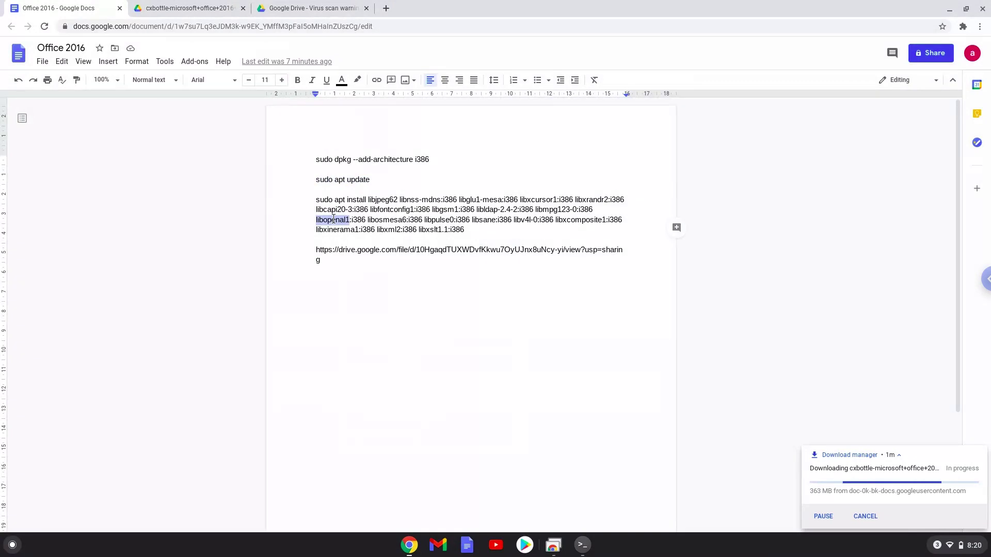
{"action": "triple_click", "coordinate": [334, 220]}
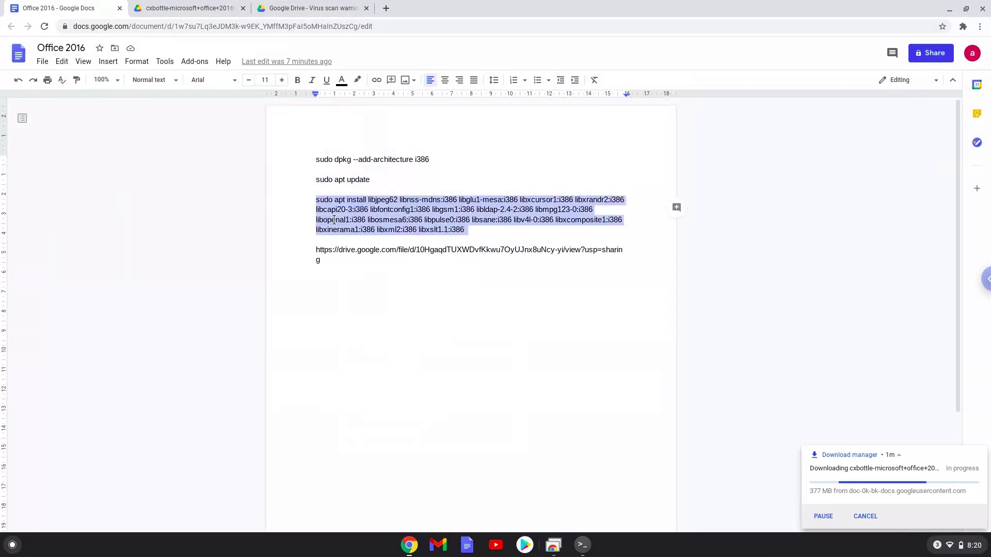
{"action": "right_click", "coordinate": [334, 219]}
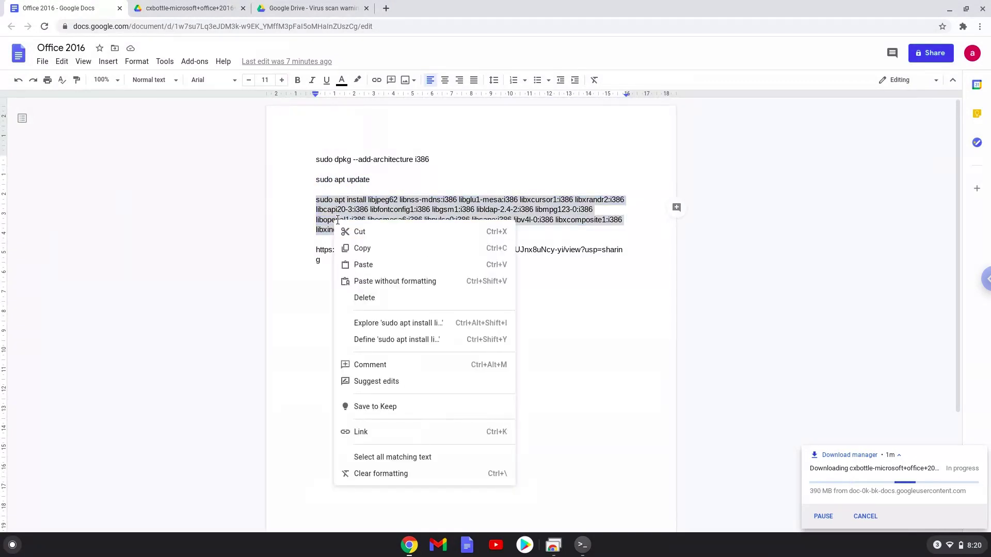
{"action": "left_click", "coordinate": [365, 248]}
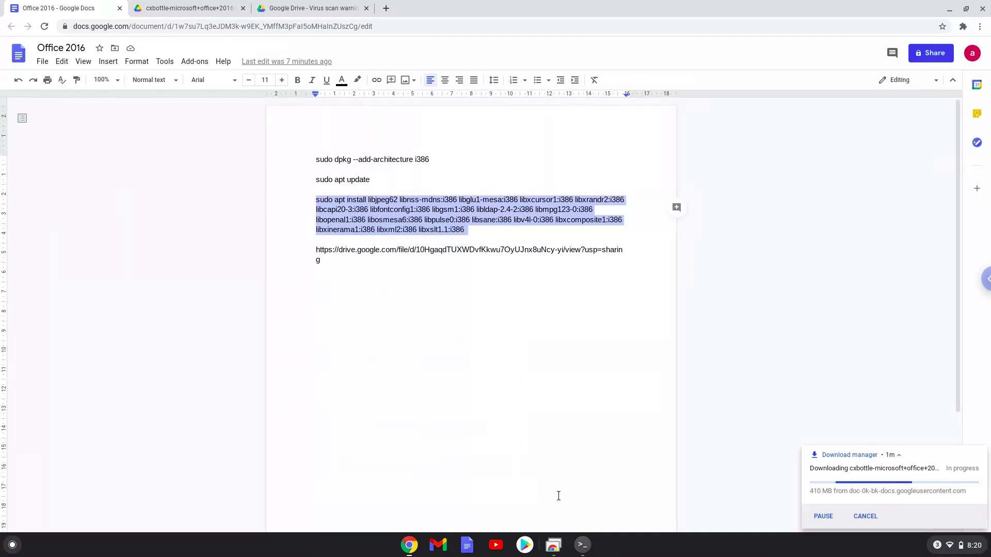
{"action": "left_click", "coordinate": [582, 545]}
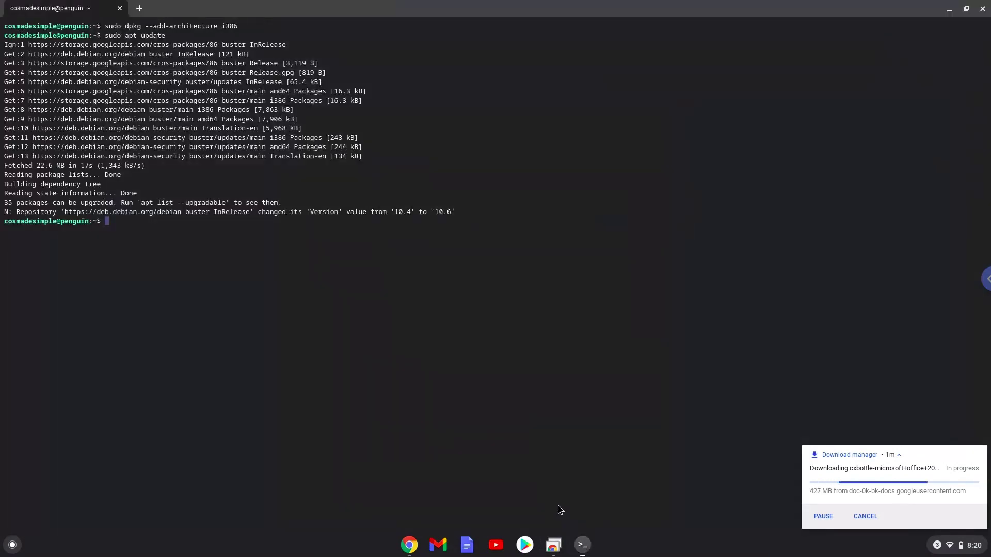
{"action": "key", "text": "ctrl+shift+v"}
{"action": "key", "text": "Return"}
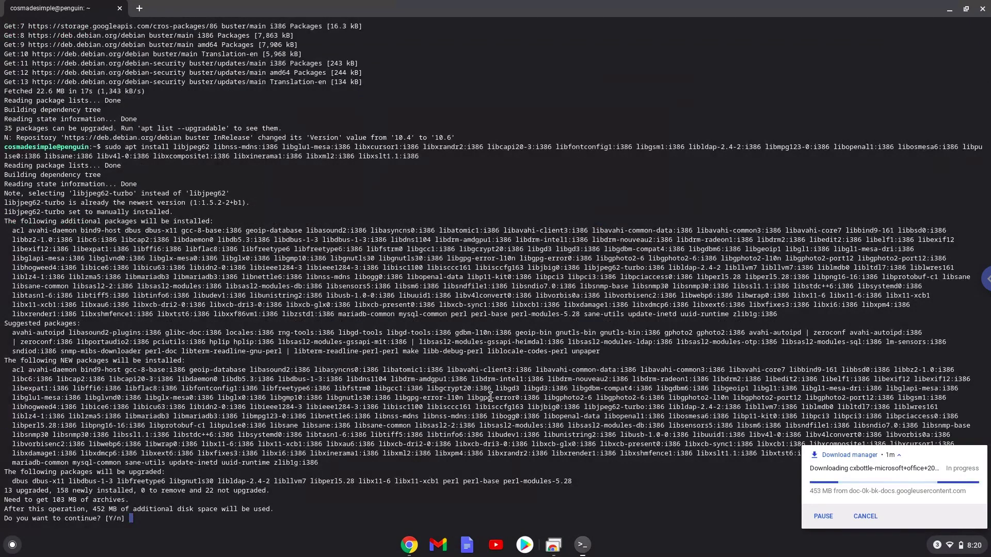
{"action": "key", "text": "Return"}
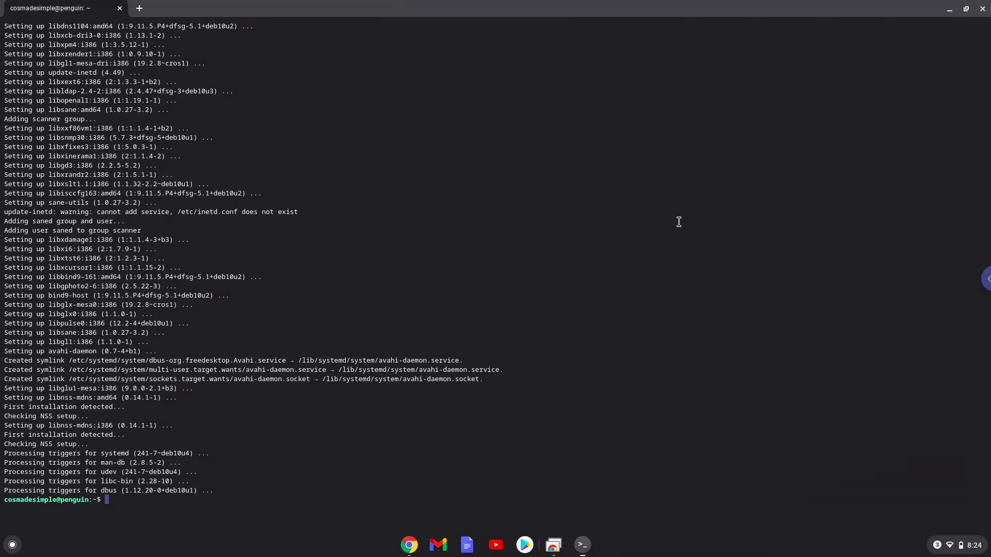
Close the terminal, then launch the Files app from the expanded launcher's app grid.
{"action": "left_click", "coordinate": [982, 8]}
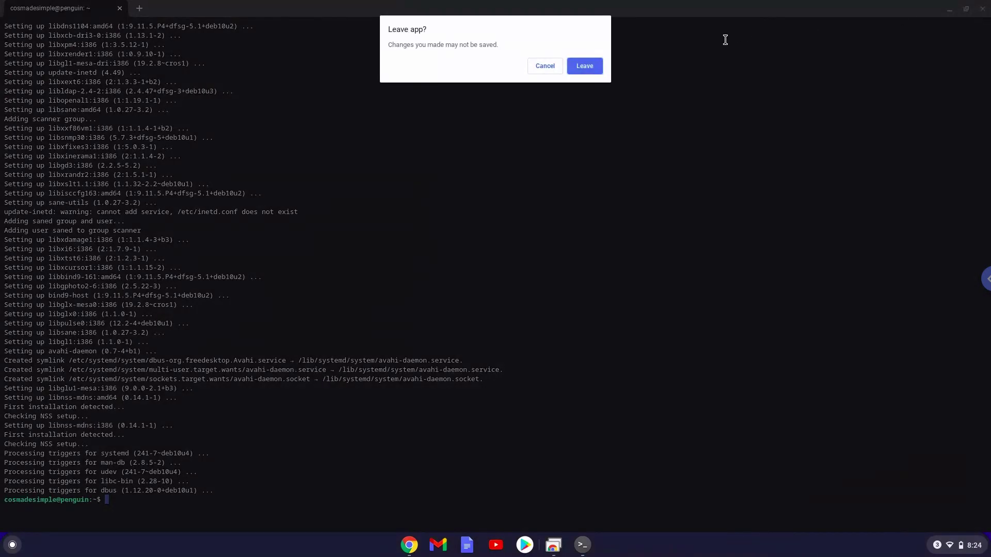
{"action": "left_click", "coordinate": [586, 66]}
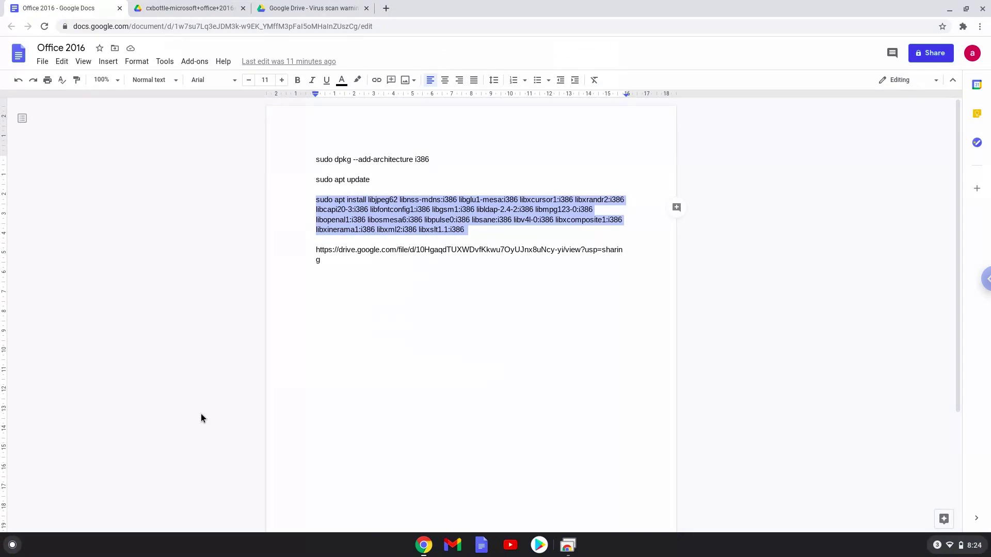
{"action": "left_click", "coordinate": [12, 545]}
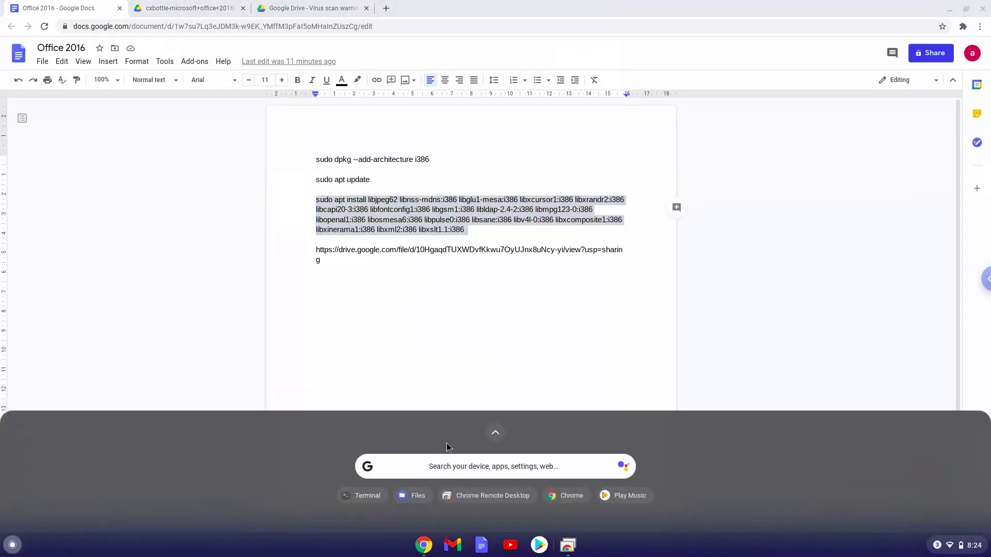
{"action": "left_click", "coordinate": [496, 433]}
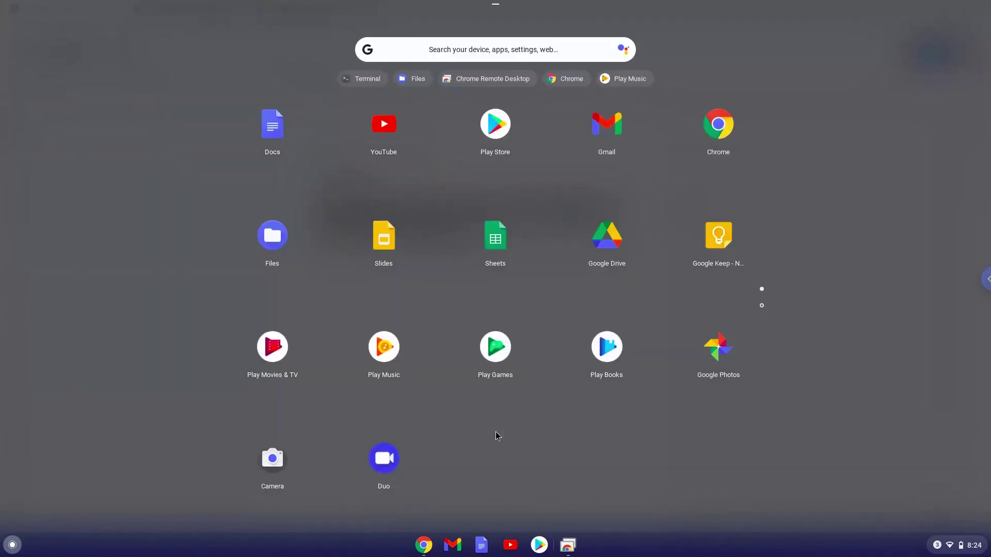
{"action": "left_click", "coordinate": [277, 239]}
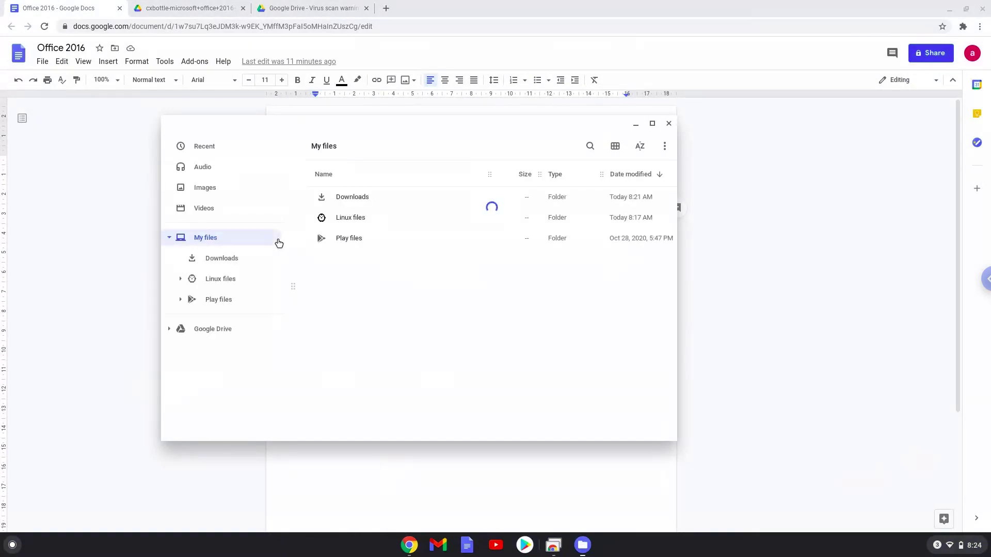
In Downloads, install crossover_20.0.0-1.deb with Linux (Beta) and acknowledge the install notice.
{"action": "left_click", "coordinate": [350, 198]}
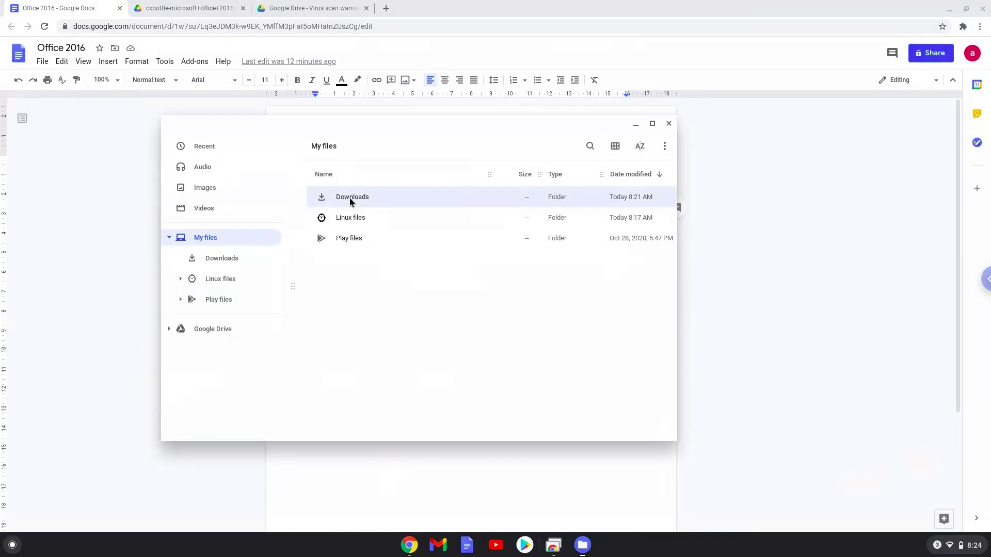
{"action": "double_click", "coordinate": [350, 199]}
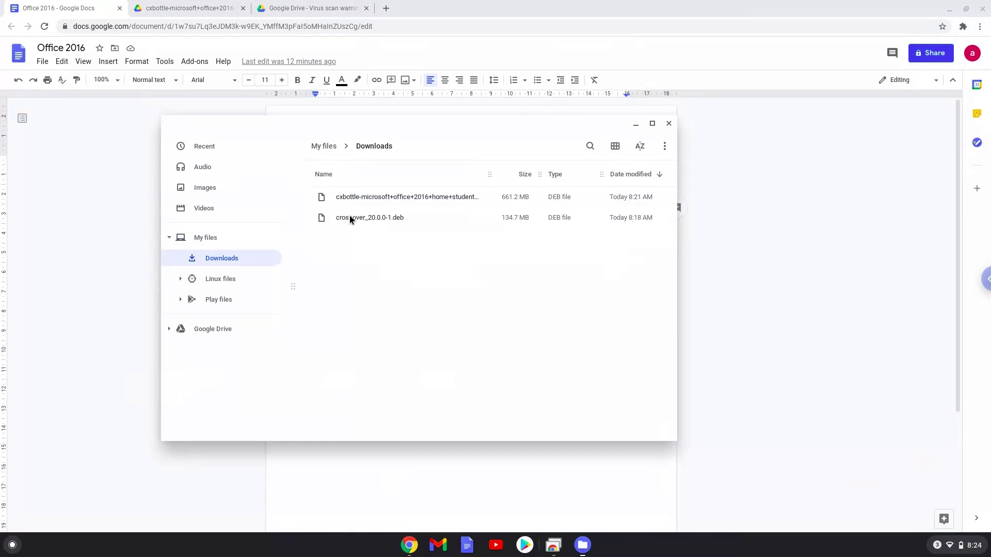
{"action": "right_click", "coordinate": [349, 216]}
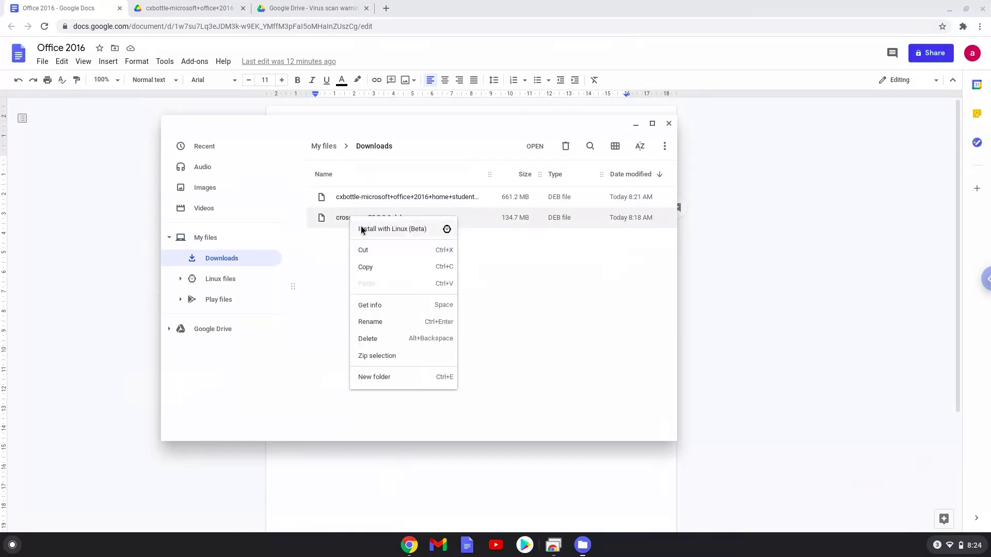
{"action": "left_click", "coordinate": [361, 230]}
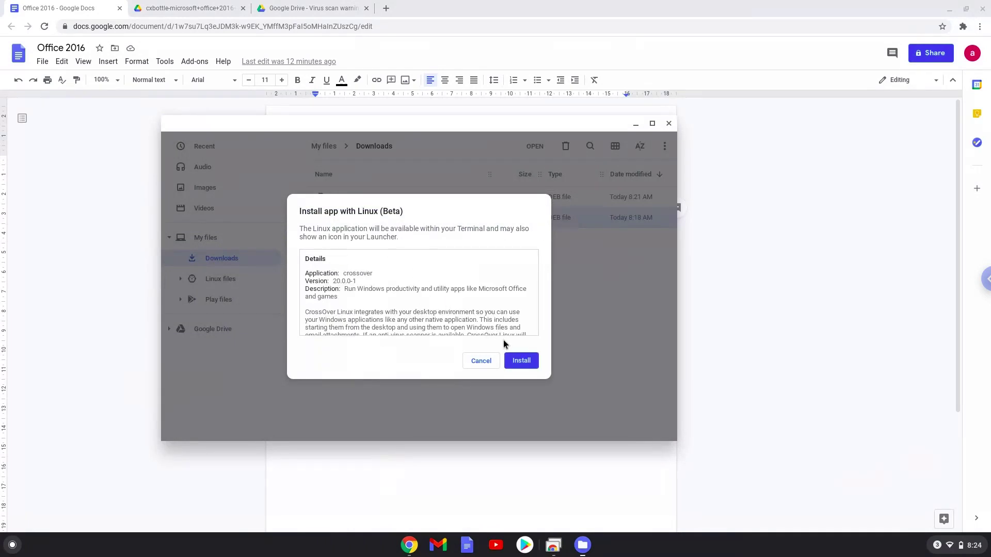
{"action": "left_click", "coordinate": [520, 361]}
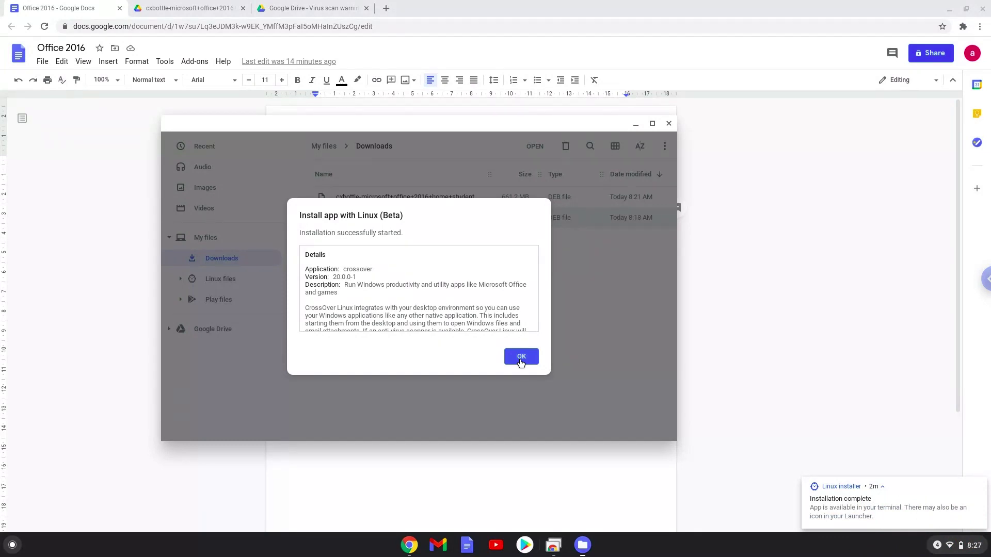
{"action": "left_click", "coordinate": [521, 357]}
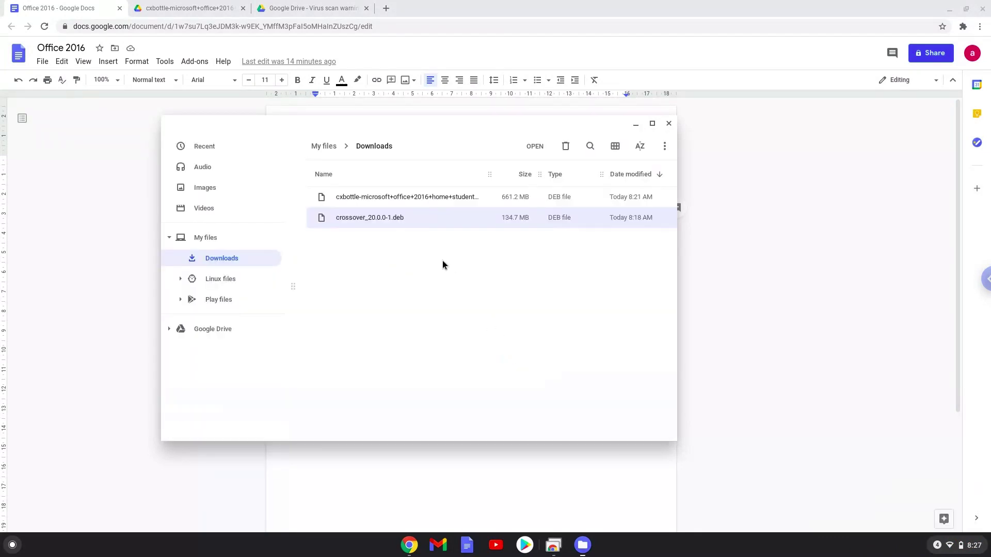
Install the cxbottle Office 2016 Home & Student .deb with Linux (Beta), then close Files.
{"action": "left_click", "coordinate": [411, 196]}
{"action": "right_click", "coordinate": [411, 196]}
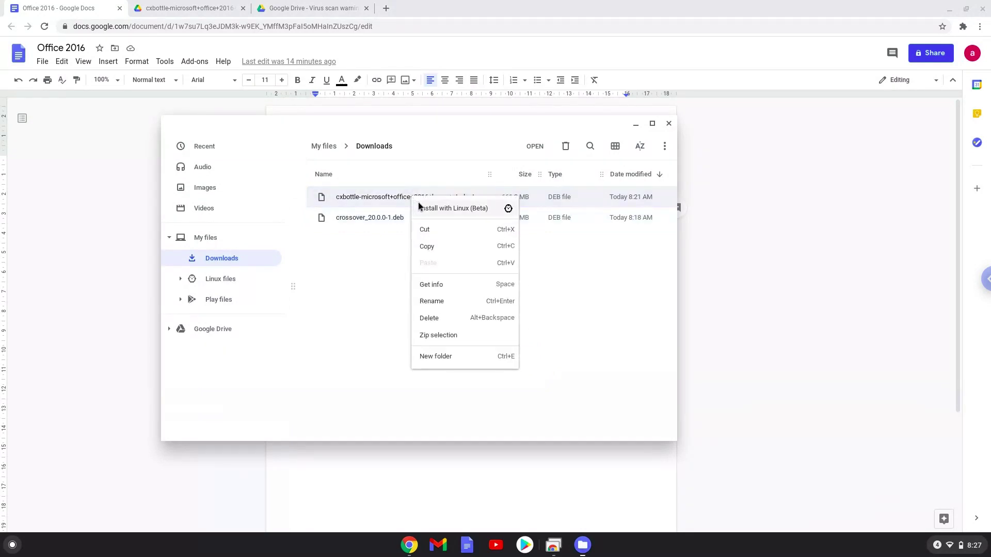
{"action": "left_click", "coordinate": [419, 208]}
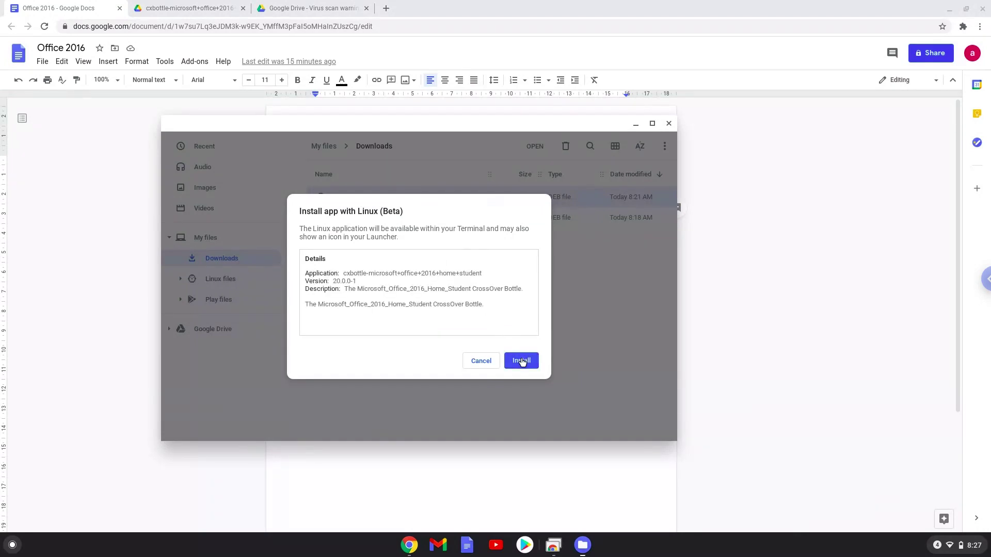
{"action": "left_click", "coordinate": [521, 361]}
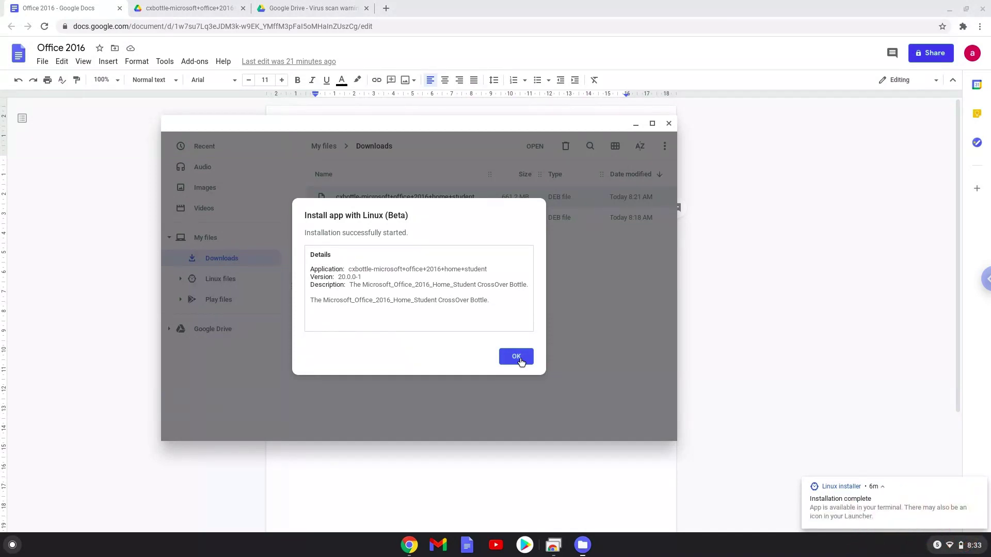
{"action": "left_click", "coordinate": [516, 357]}
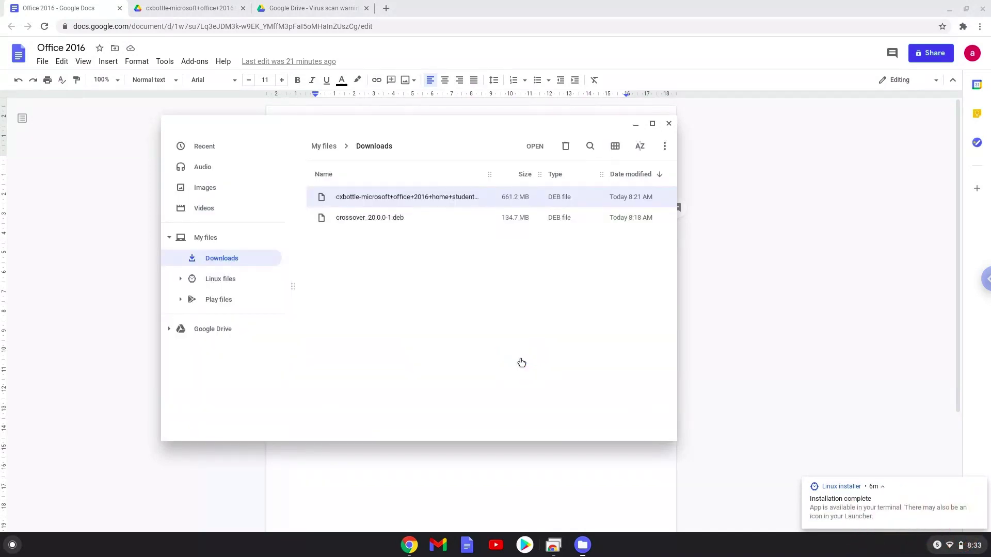
{"action": "left_click", "coordinate": [668, 124]}
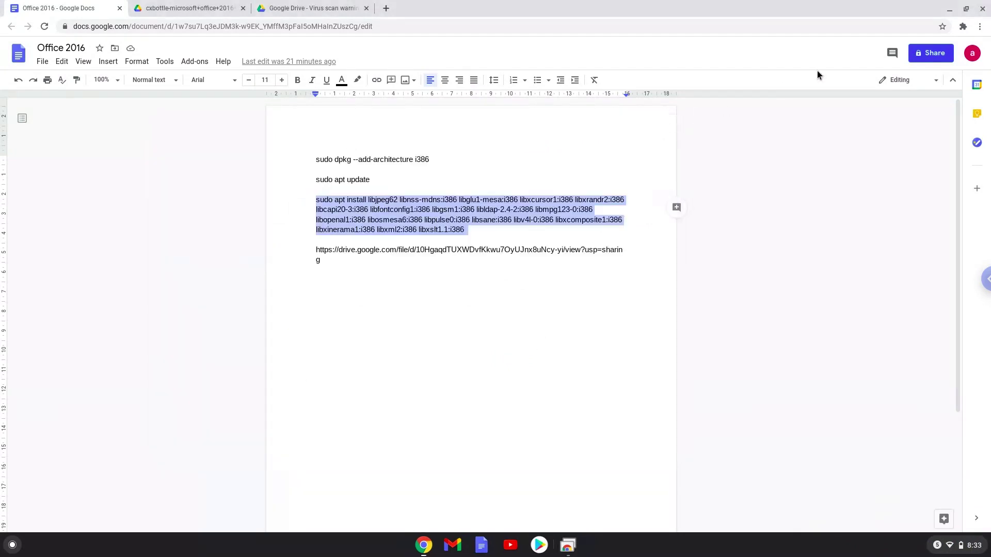
Close Chrome and open the Linux apps folder on the launcher's second page.
{"action": "left_click", "coordinate": [982, 9]}
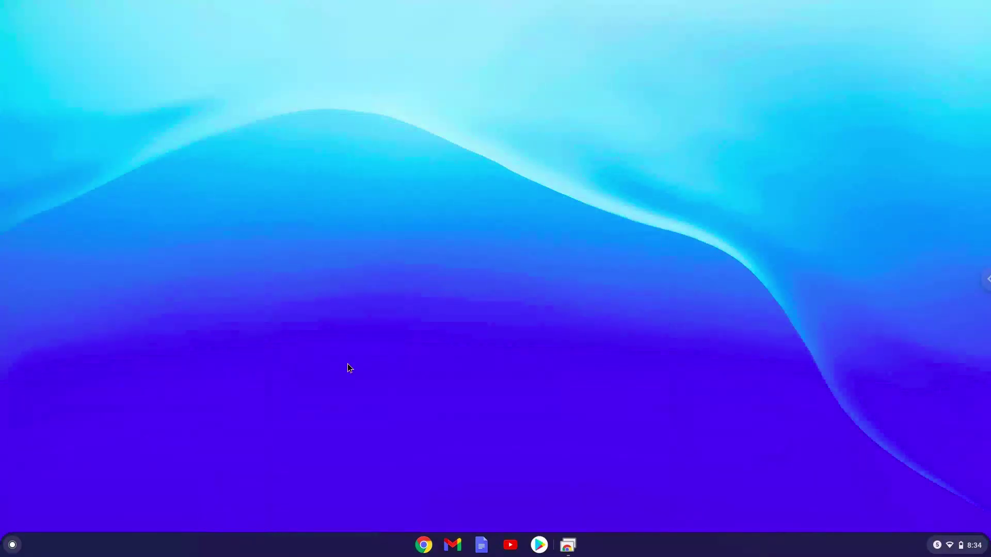
{"action": "left_click", "coordinate": [12, 545]}
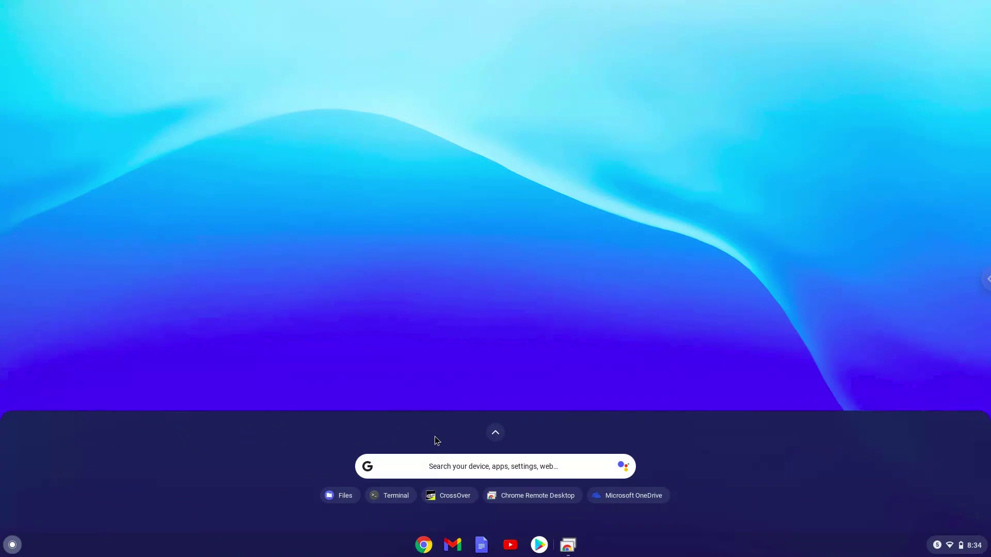
{"action": "left_click", "coordinate": [497, 434]}
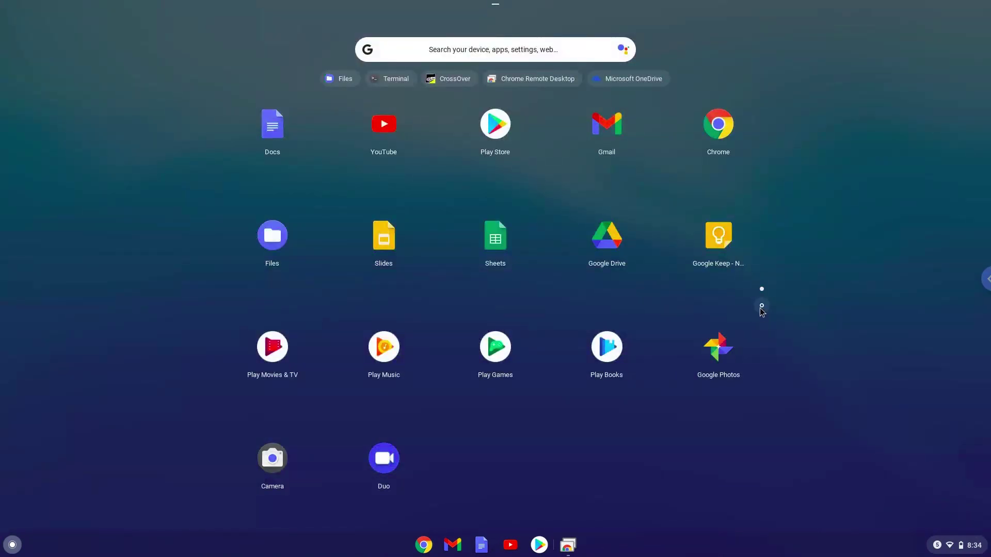
{"action": "left_click", "coordinate": [761, 306]}
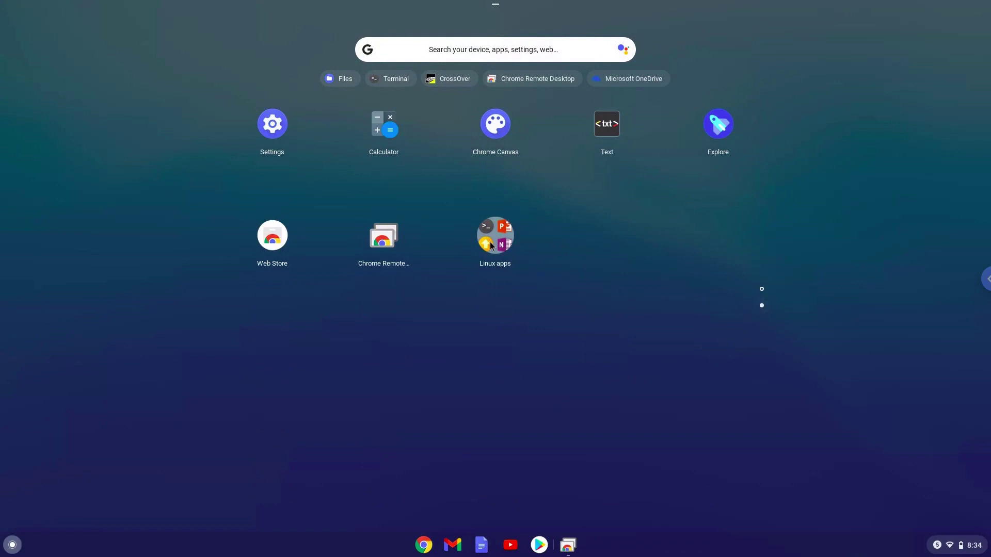
{"action": "left_click", "coordinate": [491, 246]}
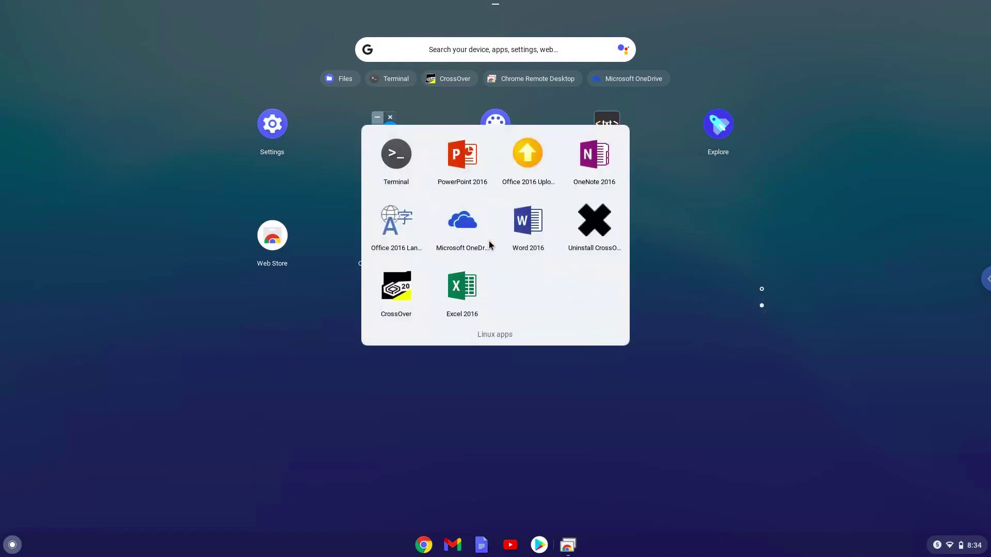
Launch Word 2016 from Linux apps and continue with the CrossOver trial.
{"action": "left_click", "coordinate": [533, 228]}
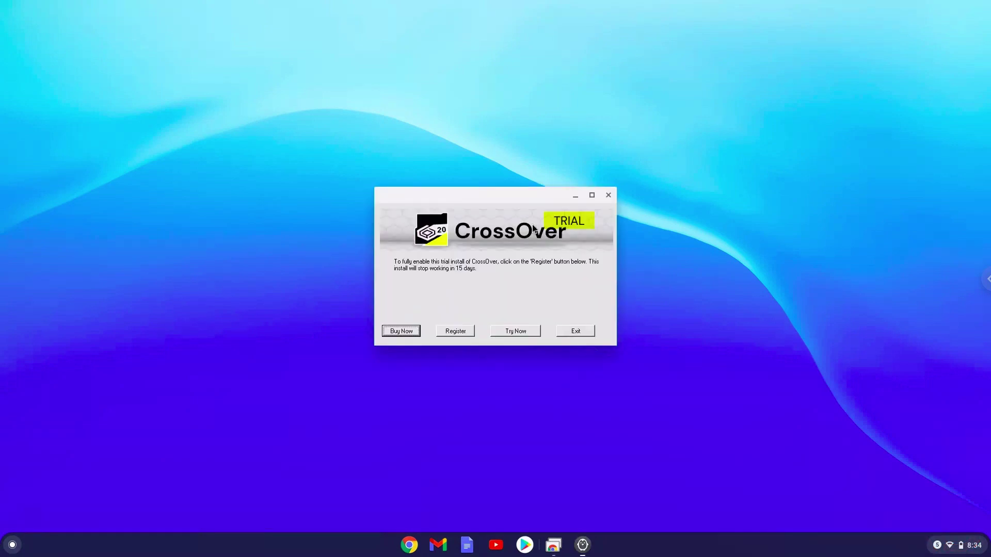
{"action": "left_click", "coordinate": [516, 331]}
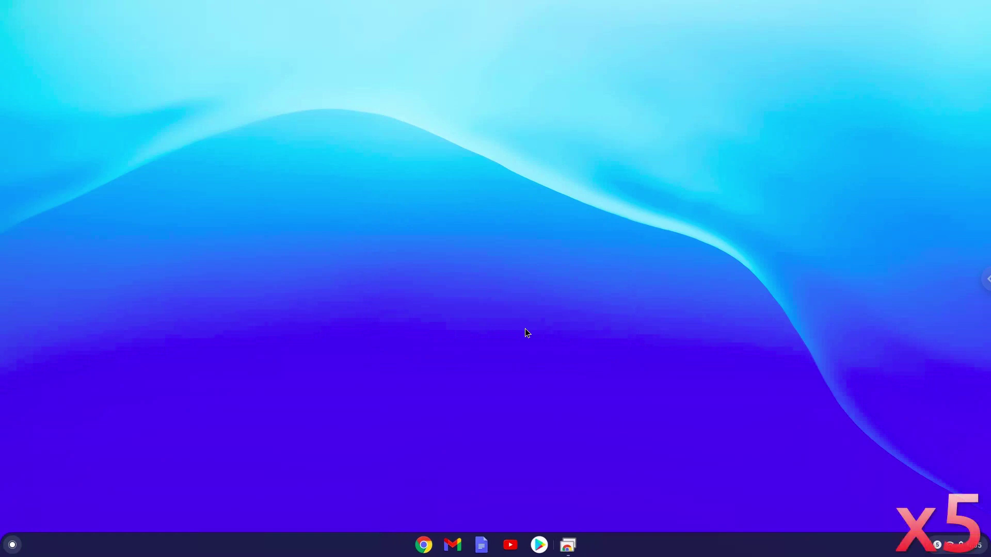